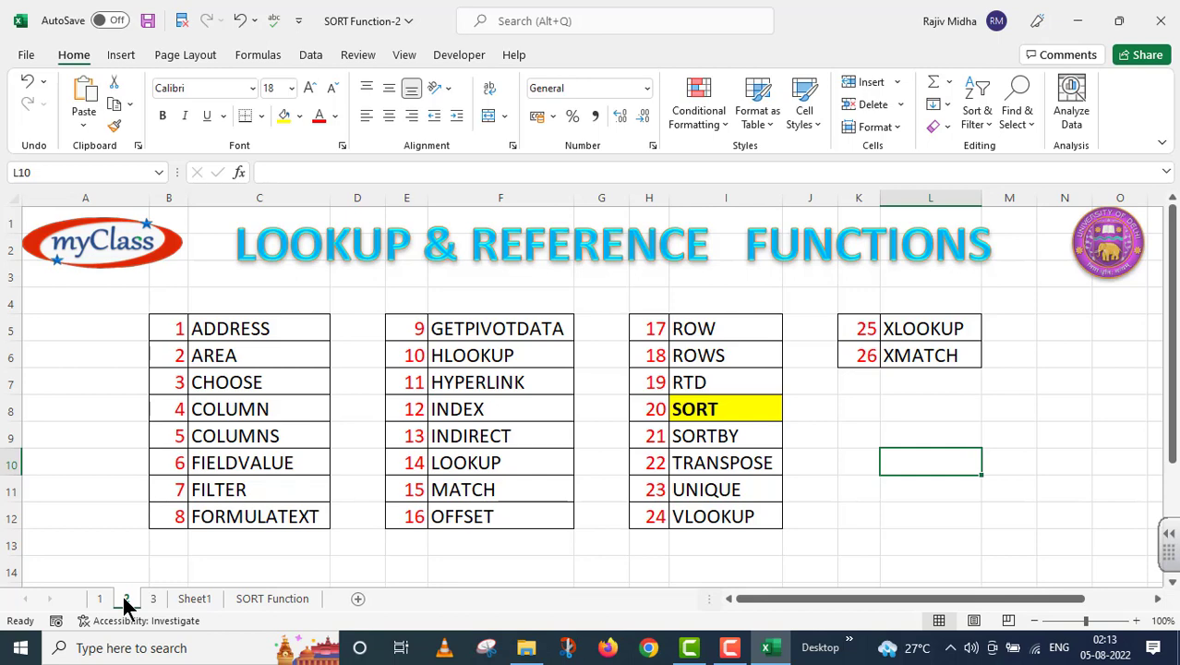
# Step: On the SORT Function sheet, copy the headers in B3:D3 to F3:H3 under the Sale-wise title
pyautogui.click(153, 600)
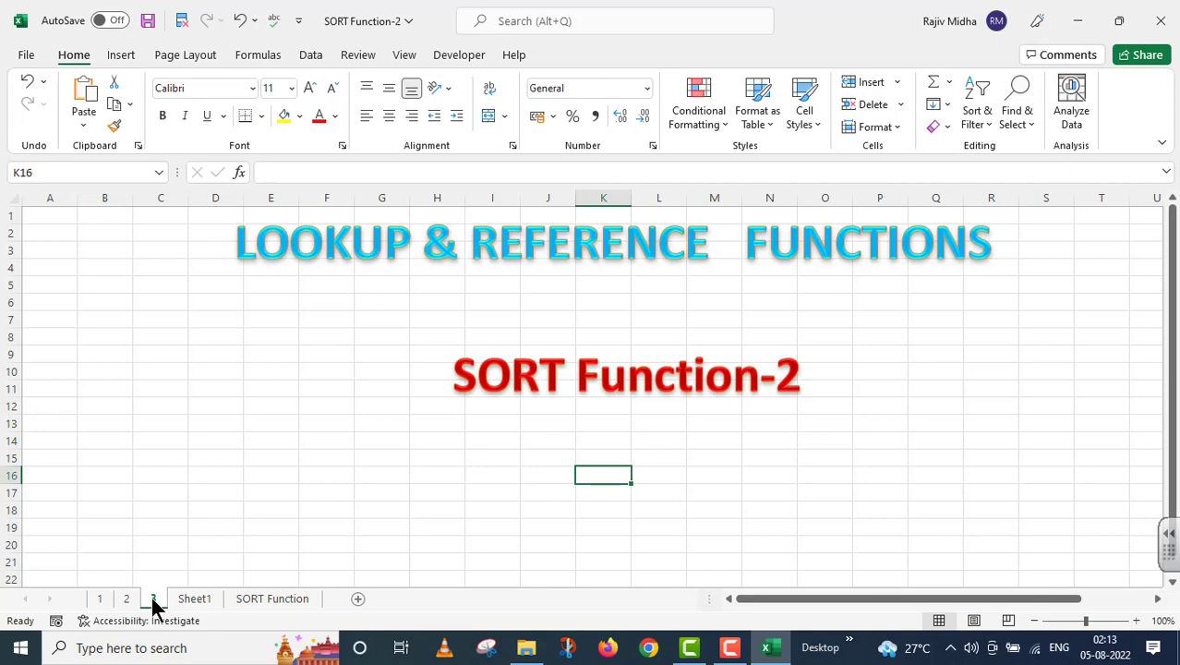
pyautogui.click(273, 598)
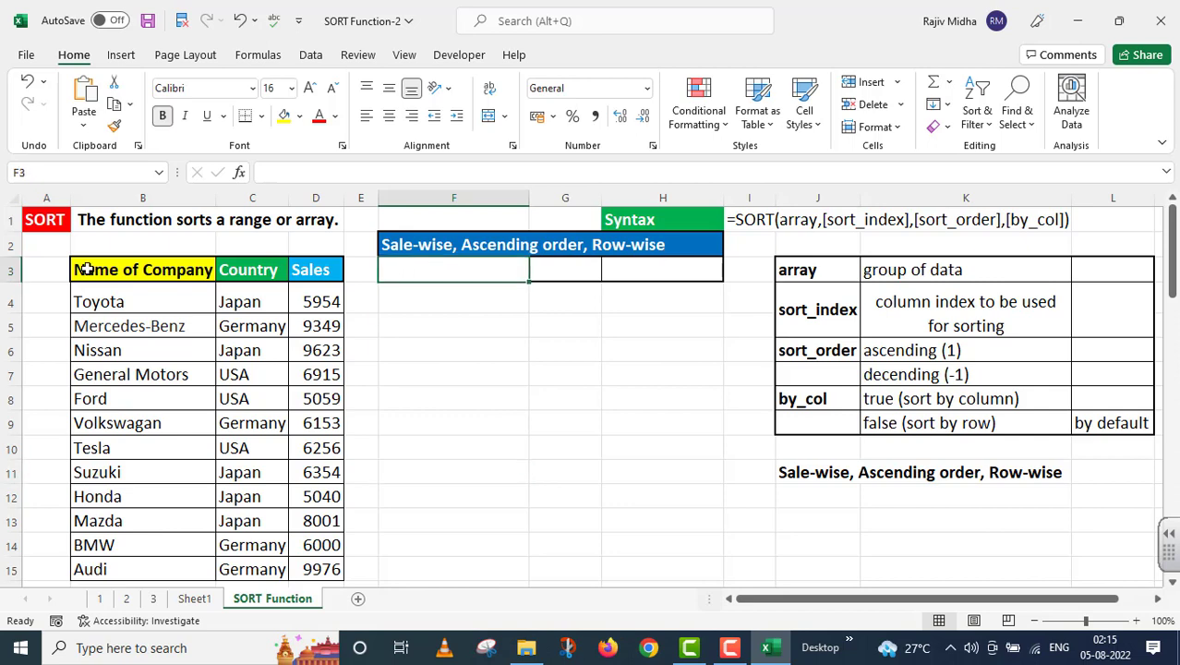
pyautogui.moveTo(87, 266); pyautogui.dragTo(318, 271)
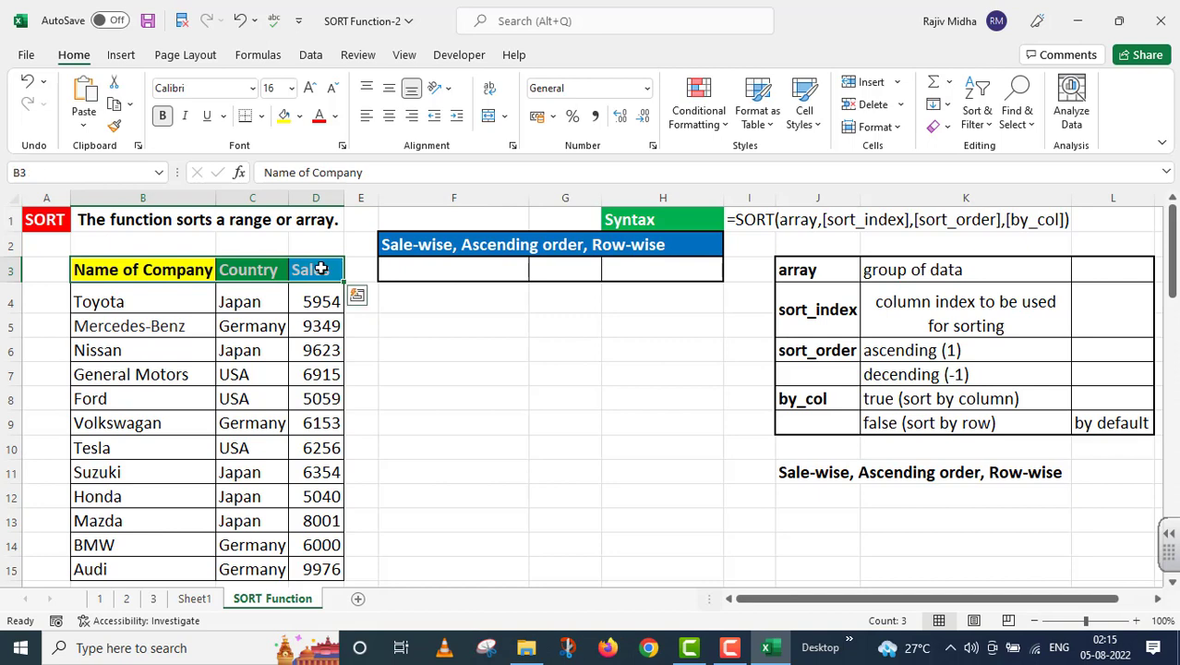
pyautogui.hotkey('ctrl', 'c')
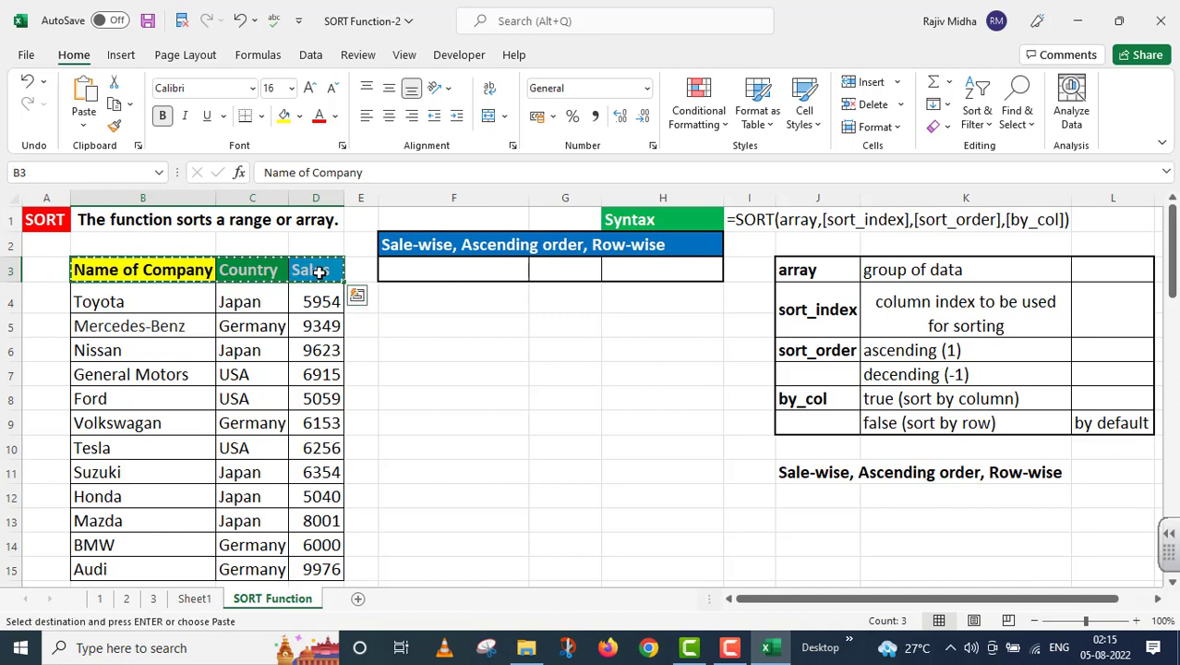
pyautogui.click(422, 268)
pyautogui.hotkey('ctrl', 'v')
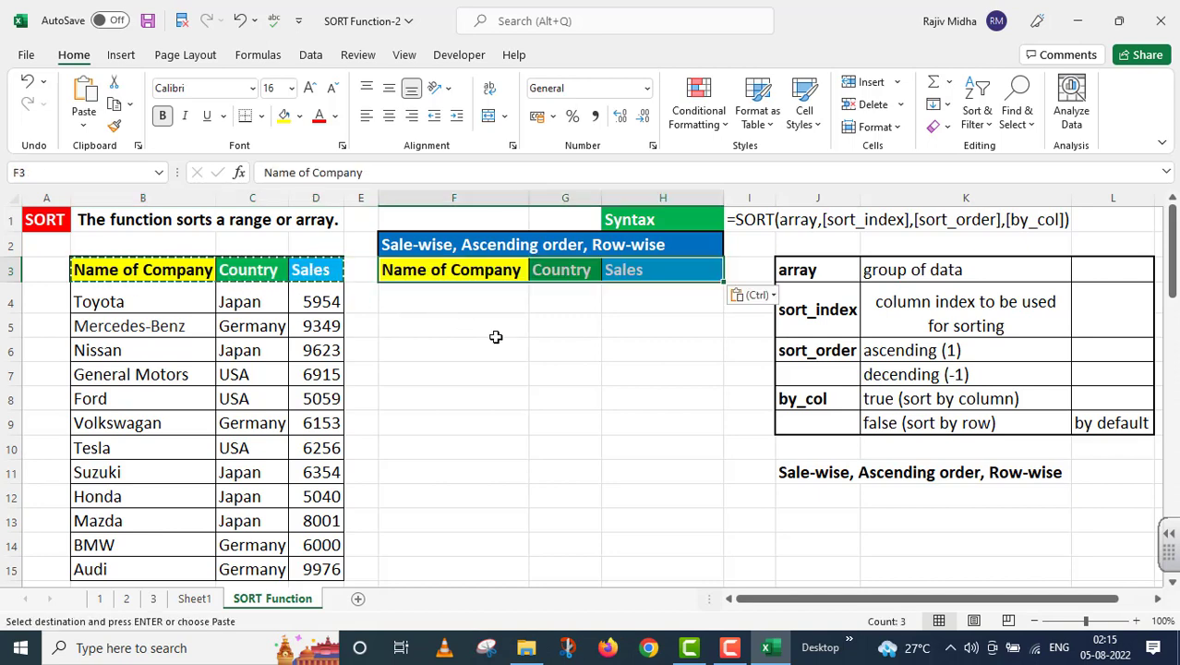
pyautogui.click(492, 333)
# Step: Enter =SORT(B4:D15,3,1,FALSE) in F4 to sort the company table by sales, ascending and row-wise
pyautogui.click(420, 292)
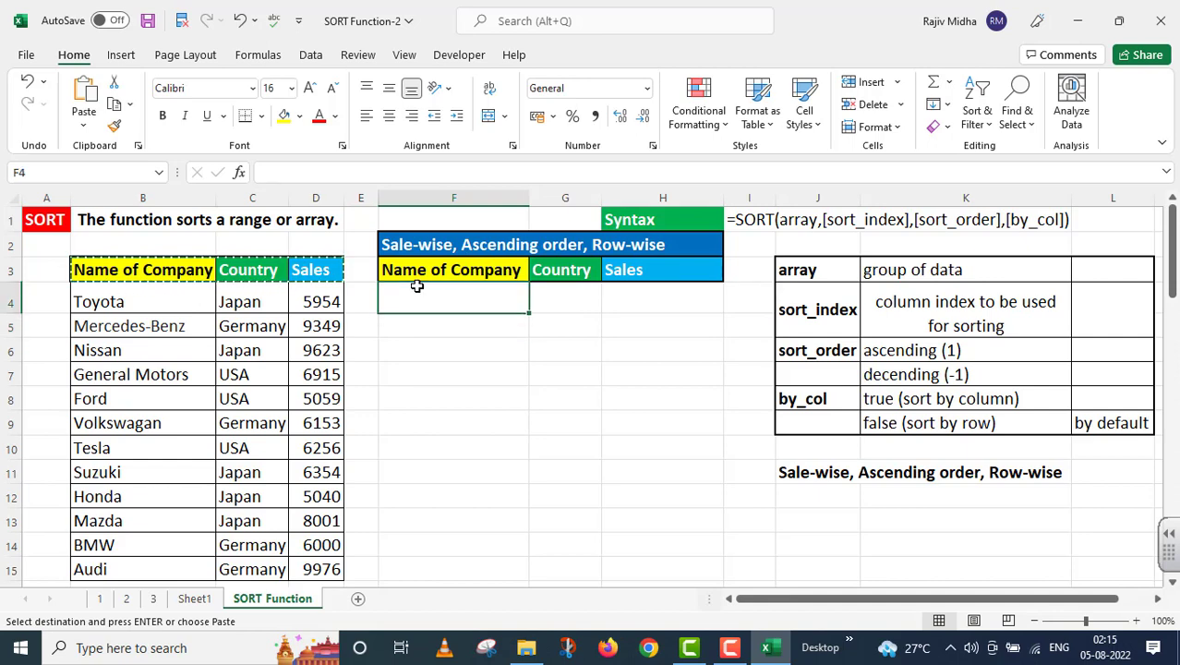
pyautogui.write('=SO')
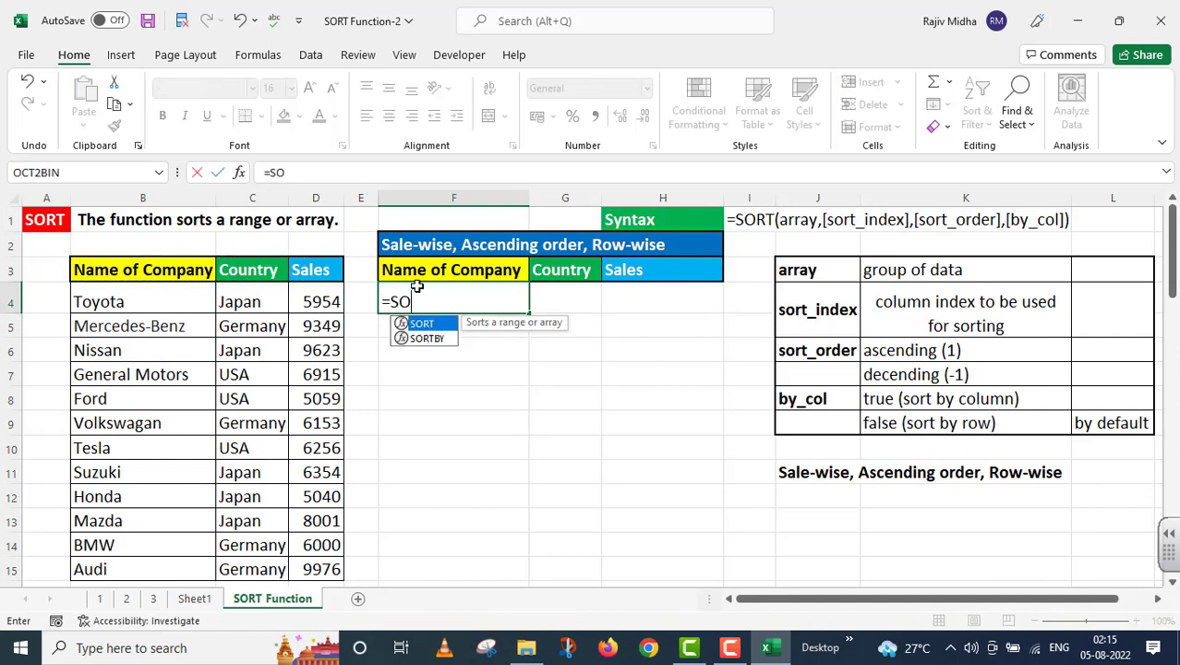
pyautogui.write('RT(')
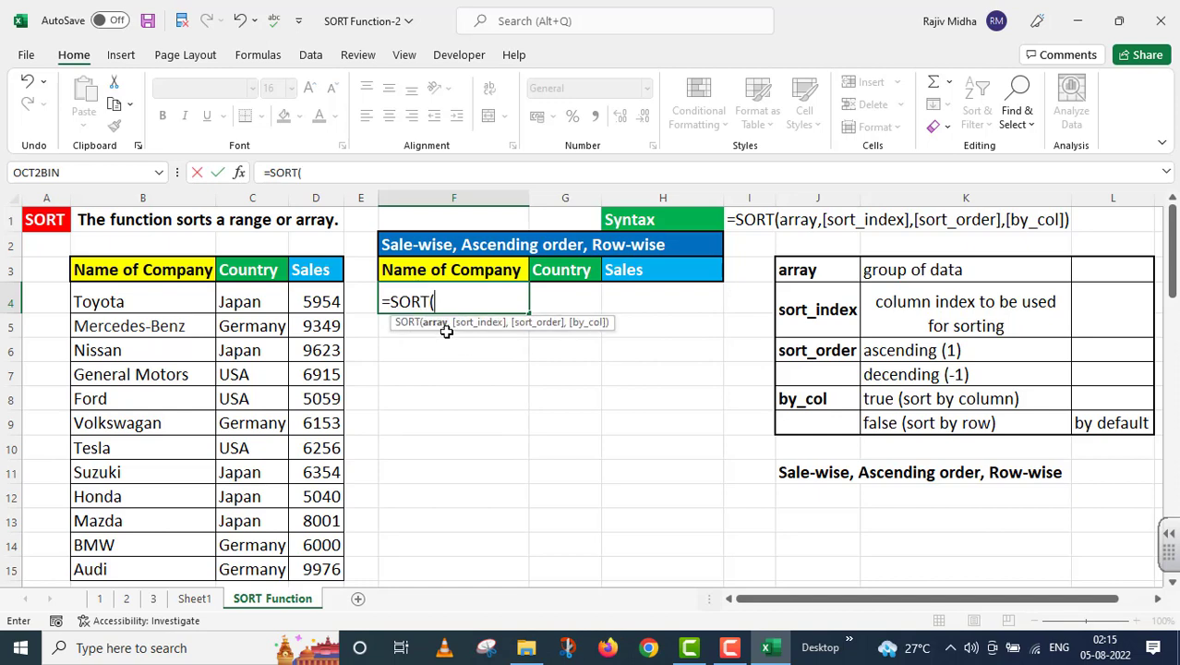
pyautogui.moveTo(104, 301); pyautogui.dragTo(316, 565)
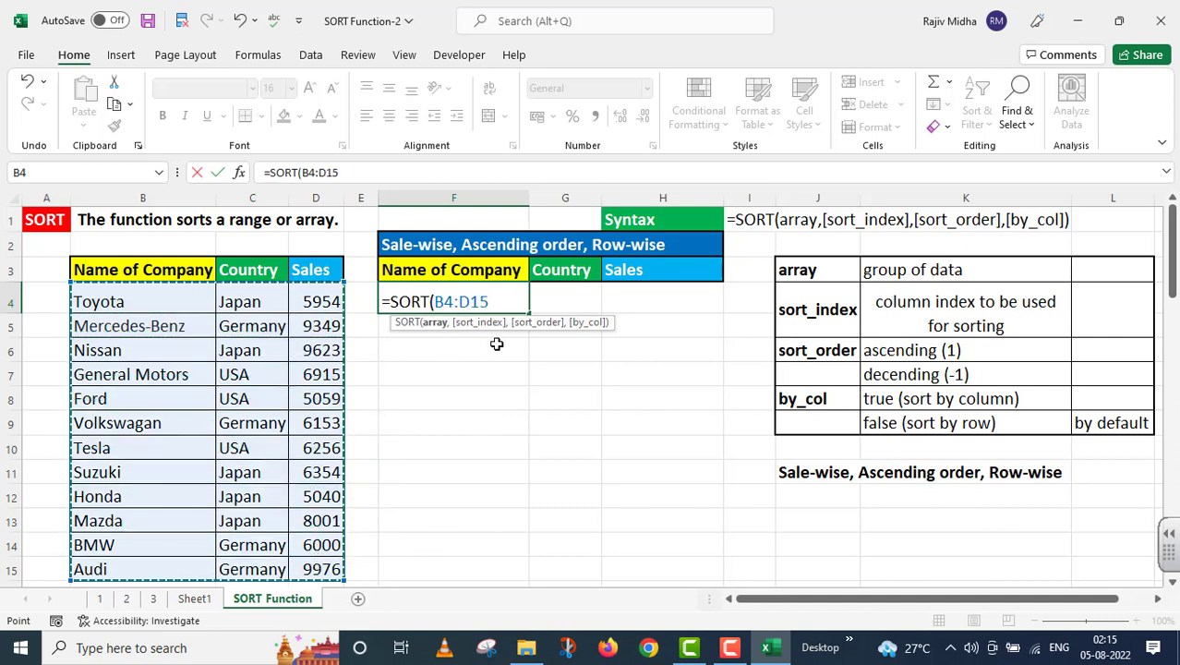
pyautogui.write(',')
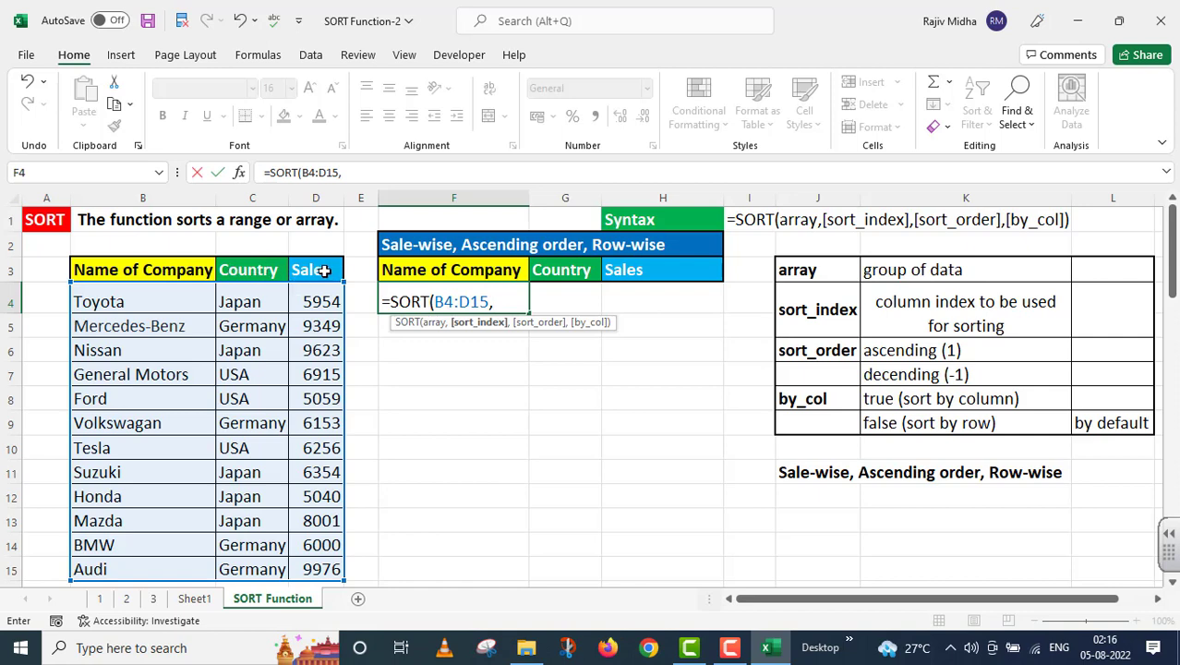
pyautogui.write('3,')
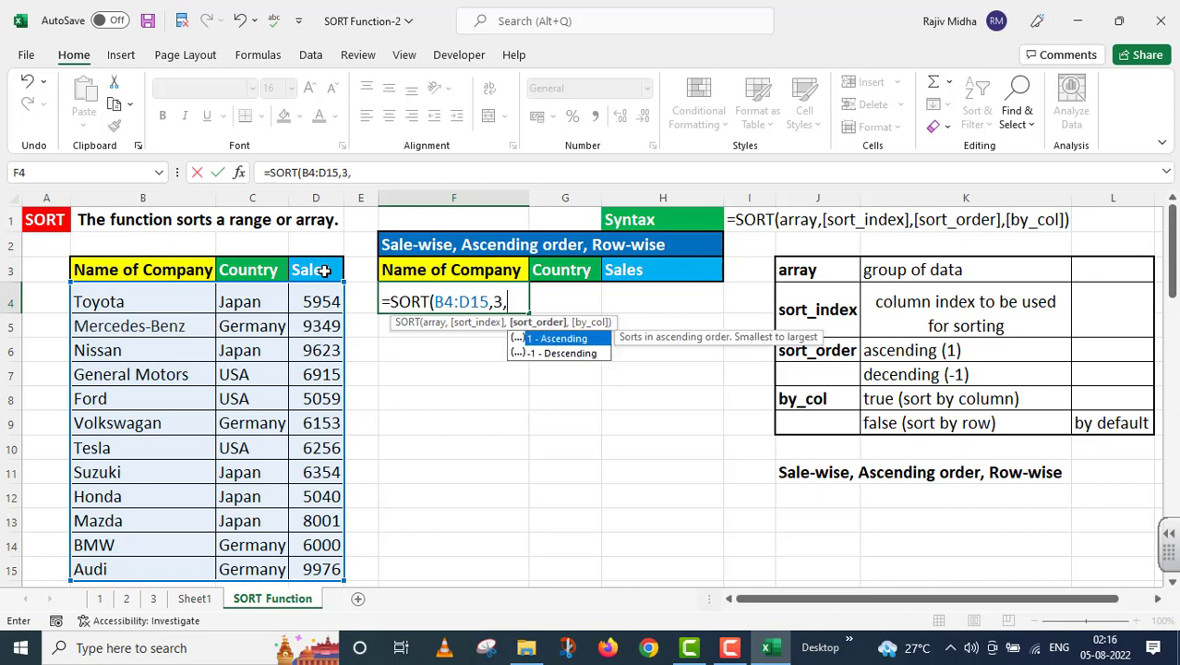
pyautogui.doubleClick(556, 340)
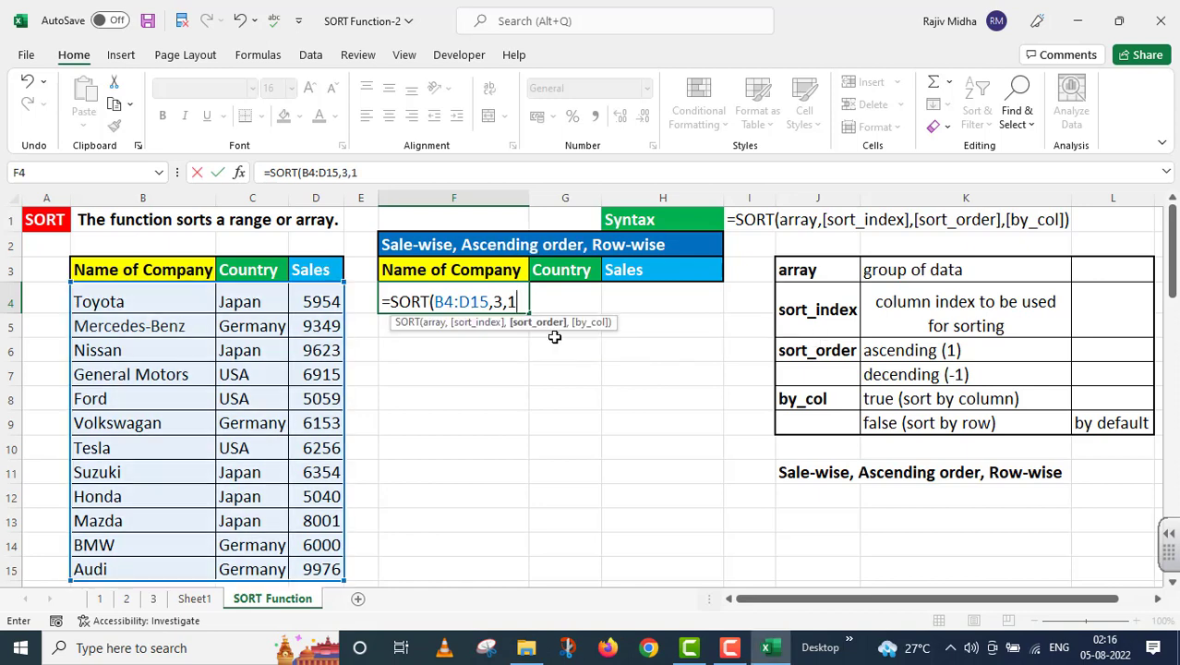
pyautogui.write(',')
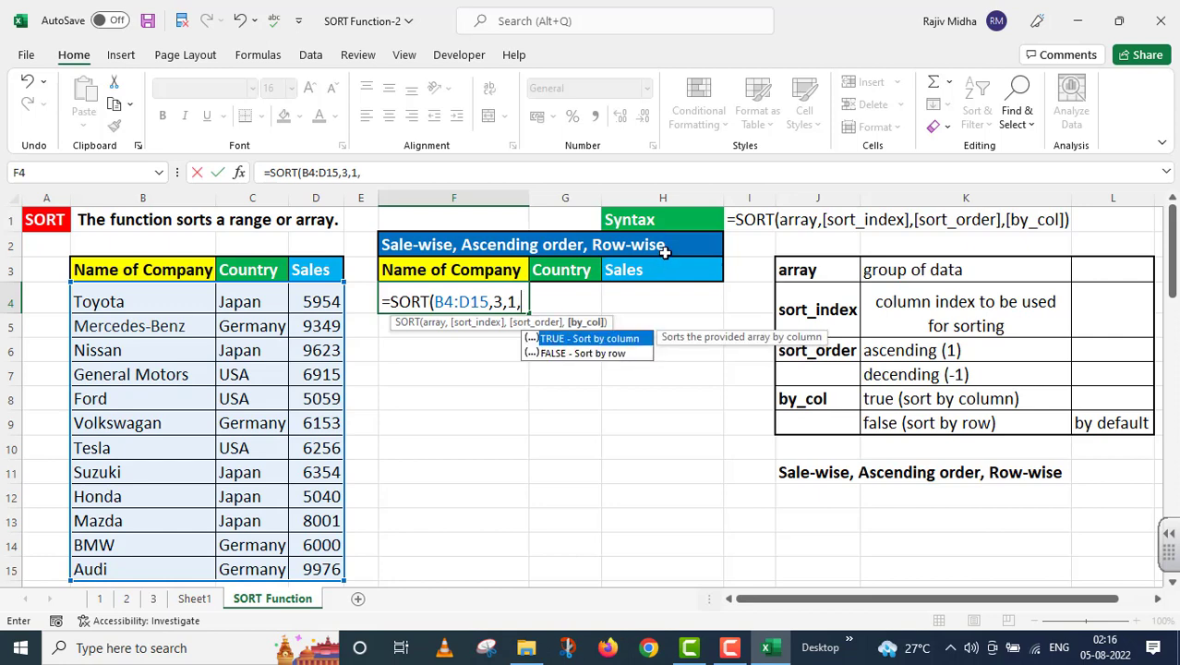
pyautogui.doubleClick(587, 354)
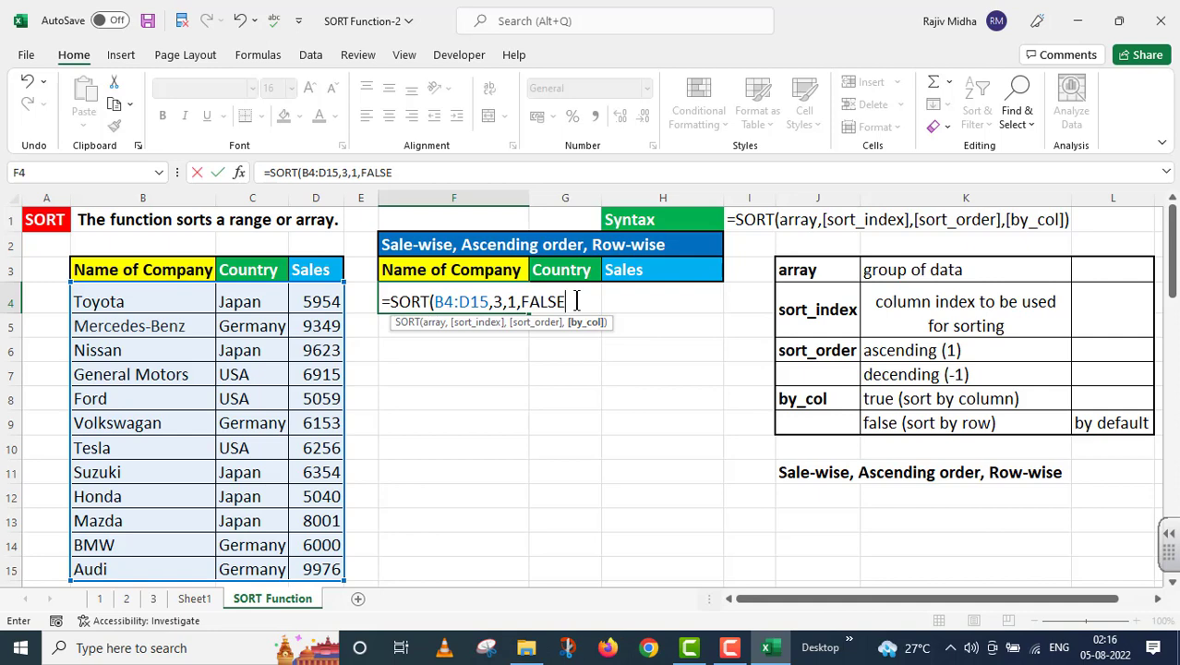
pyautogui.write(')')
pyautogui.press('Return')
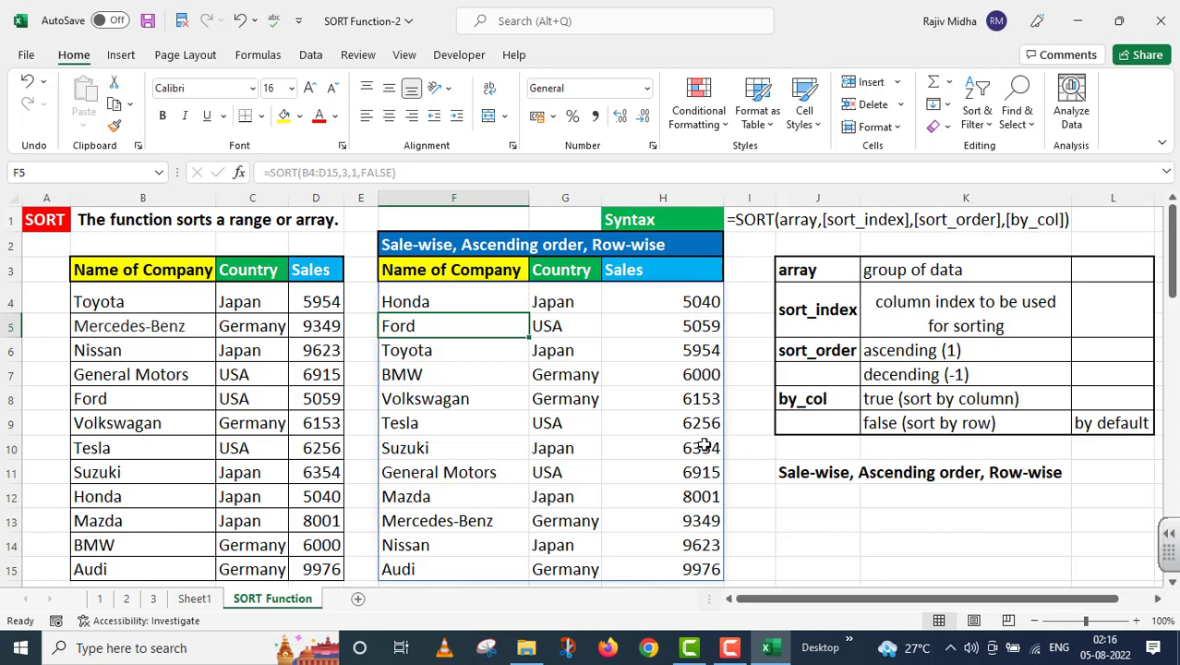
# Step: Copy the formula text from F4 into J12 as visible text =SORT(B4:D15,3,1,FALSE) below the Sale-wise note
pyautogui.click(430, 299)
pyautogui.moveTo(397, 173); pyautogui.dragTo(238, 195)
pyautogui.press('Return')
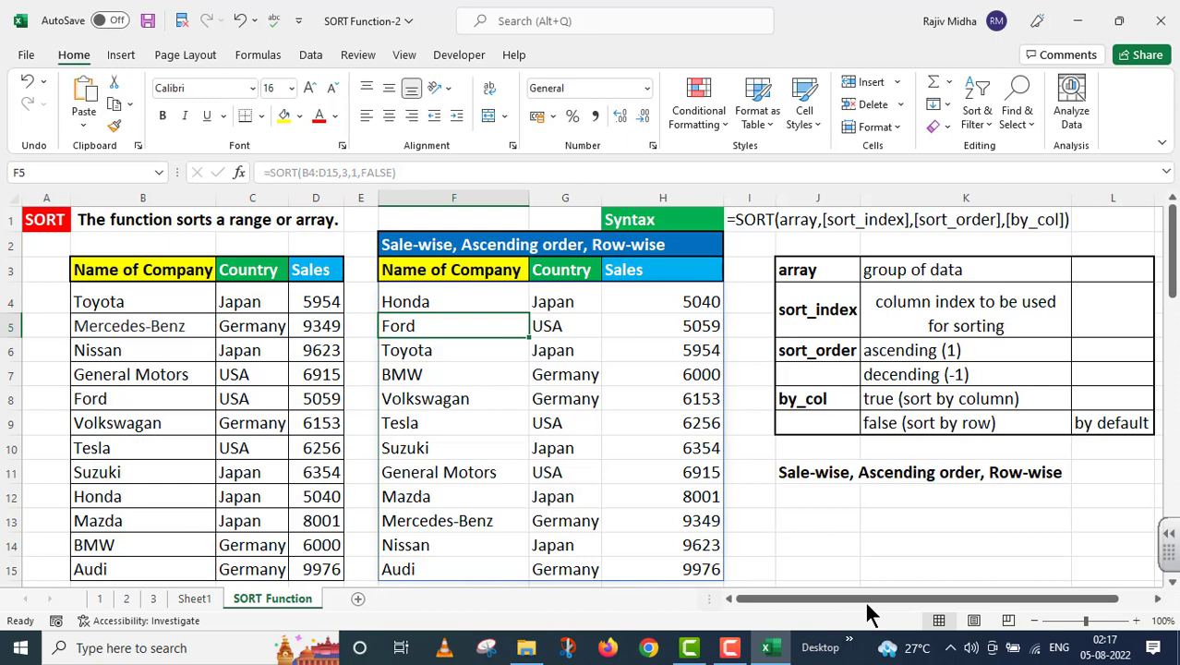
pyautogui.click(800, 494)
pyautogui.doubleClick(800, 494)
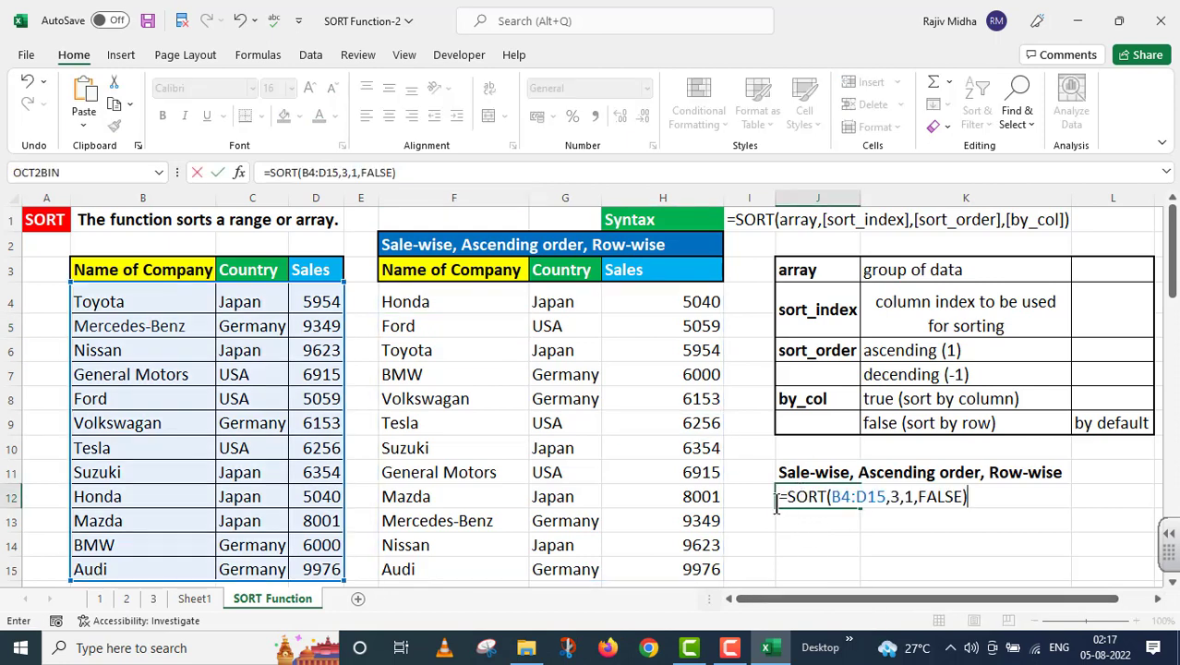
pyautogui.click(815, 552)
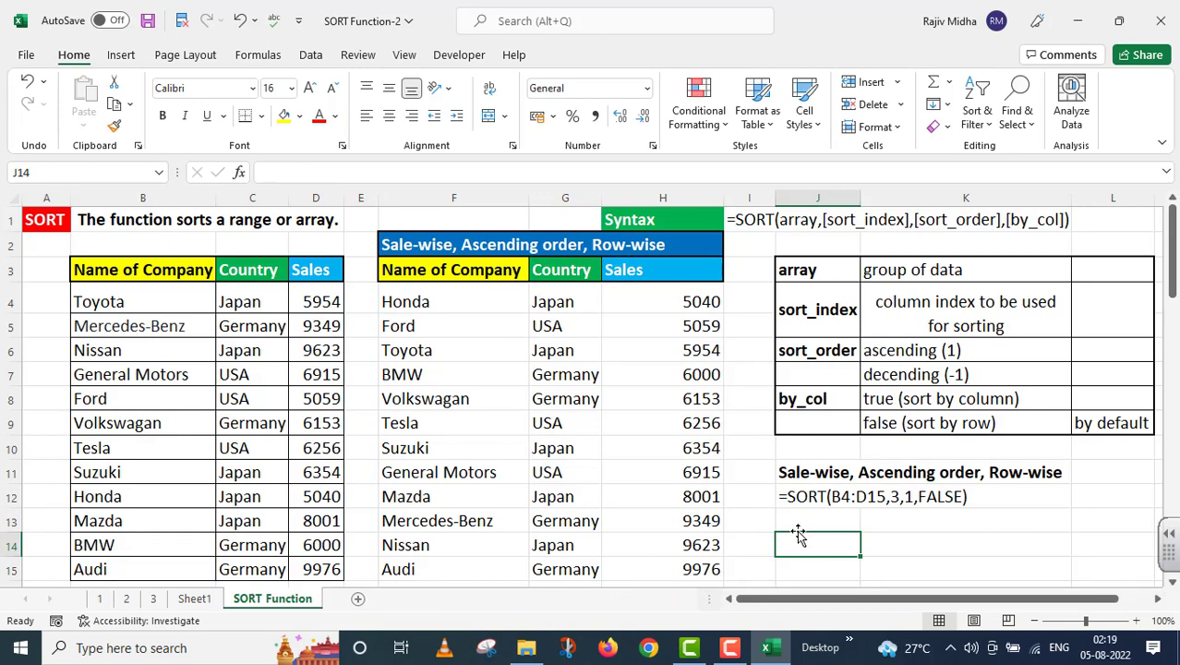
# Step: Copy the headers in B3:D3 to F18:H18 under the Country wise title
pyautogui.scroll(-2, 798, 535)
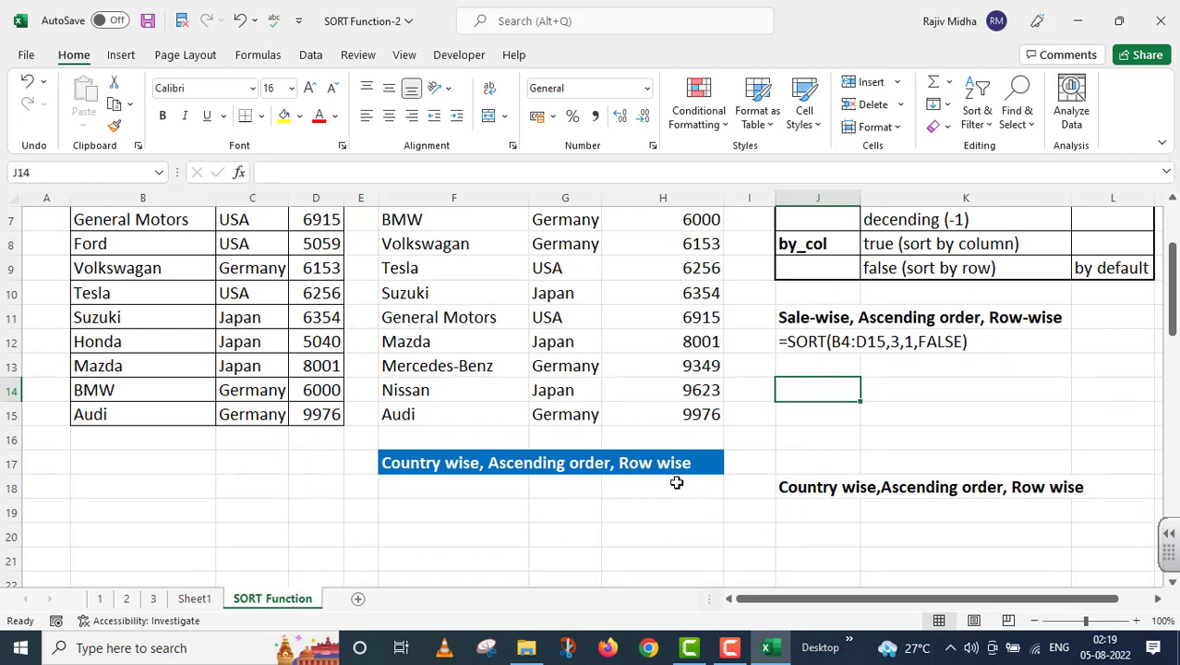
pyautogui.scroll(2, 677, 481)
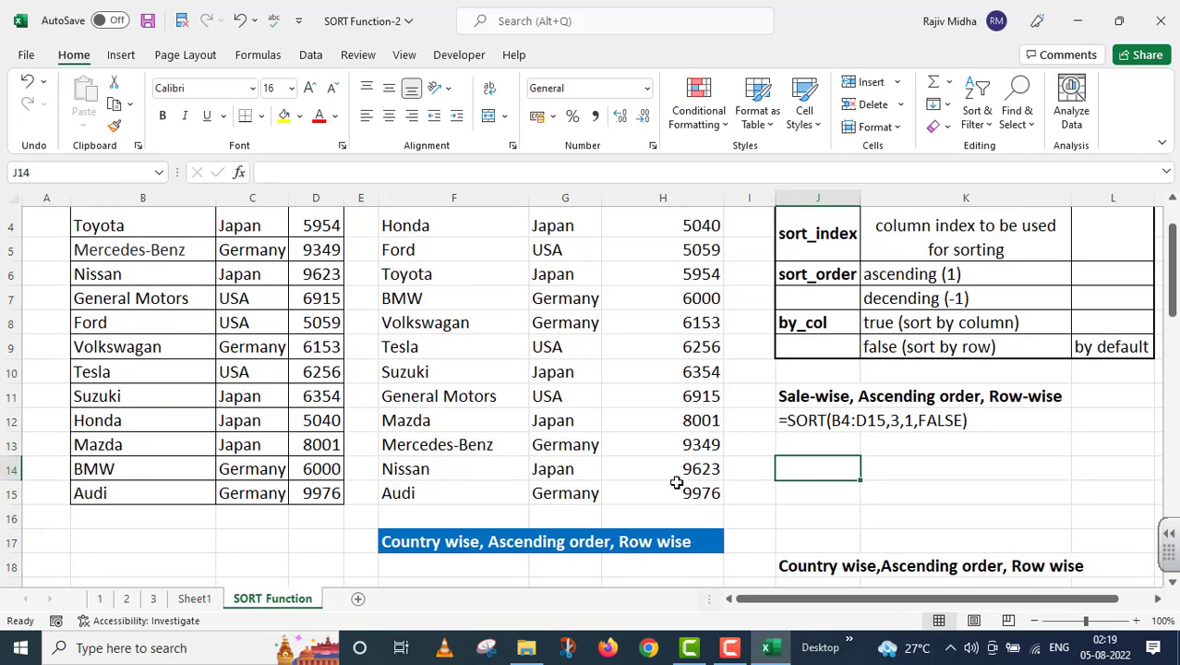
pyautogui.moveTo(94, 268); pyautogui.dragTo(328, 267)
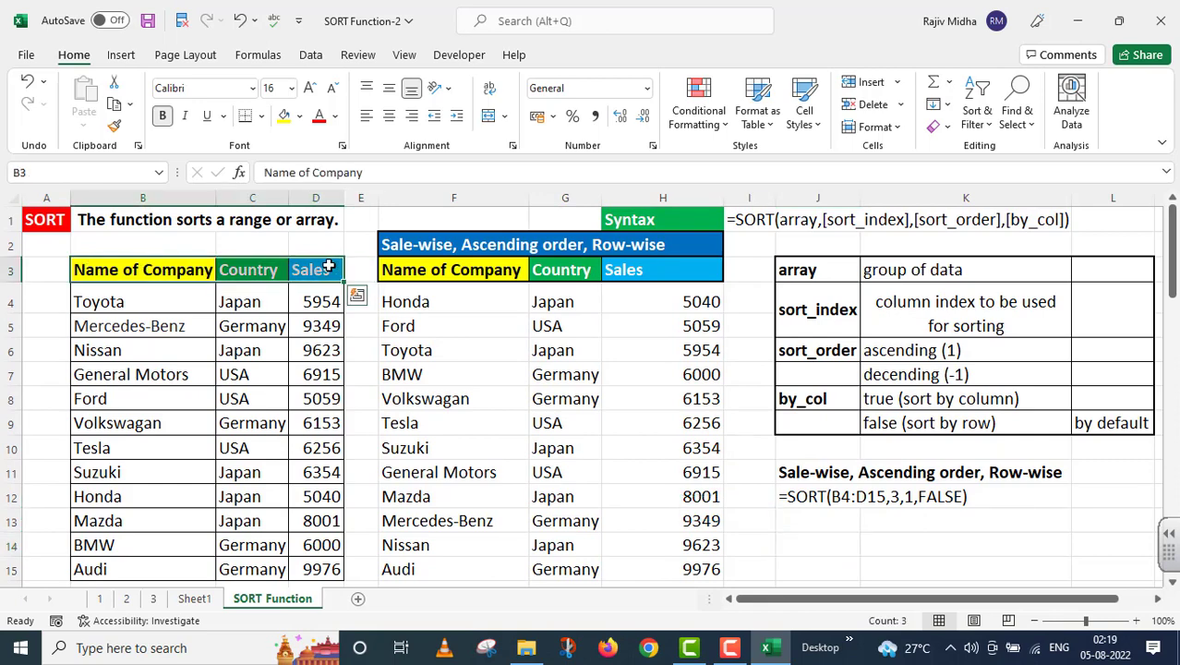
pyautogui.hotkey('ctrl', 'c')
pyautogui.scroll(-4, 321, 287)
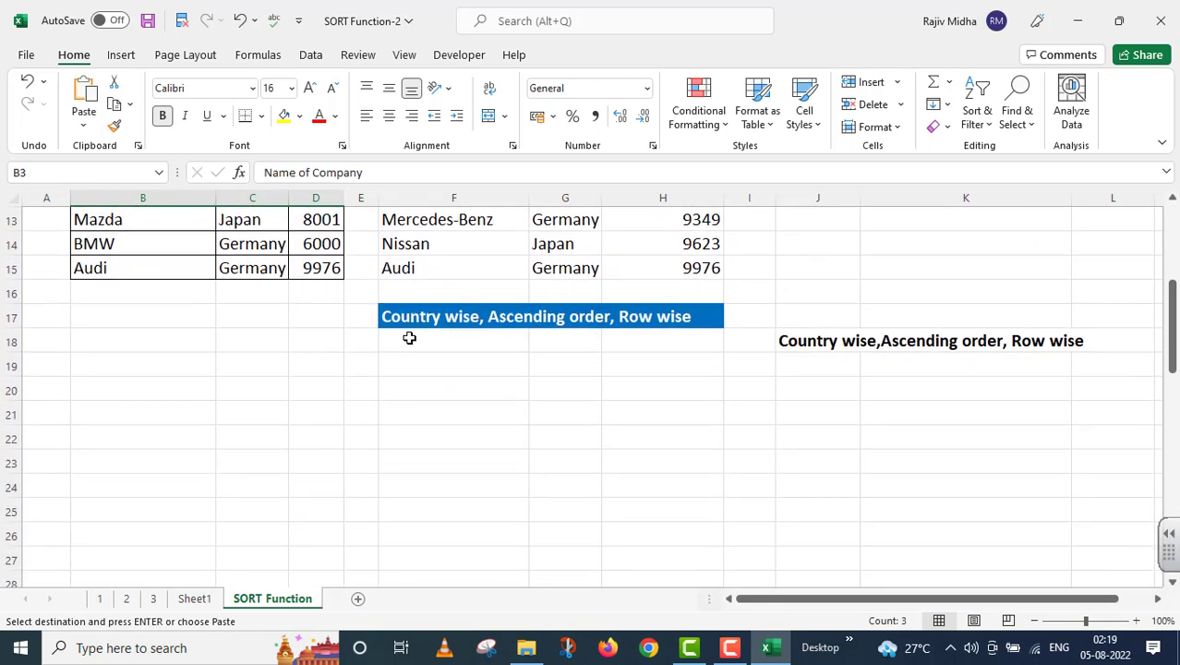
pyautogui.scroll(-1, 400, 335)
pyautogui.click(416, 268)
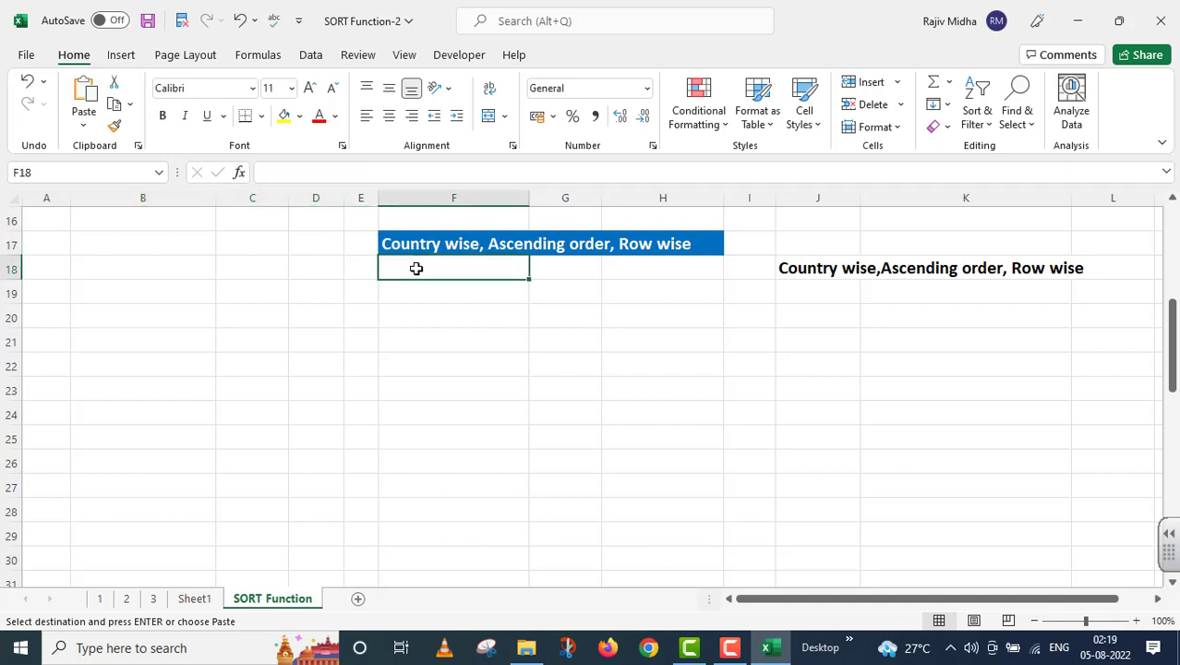
pyautogui.hotkey('ctrl', 'v')
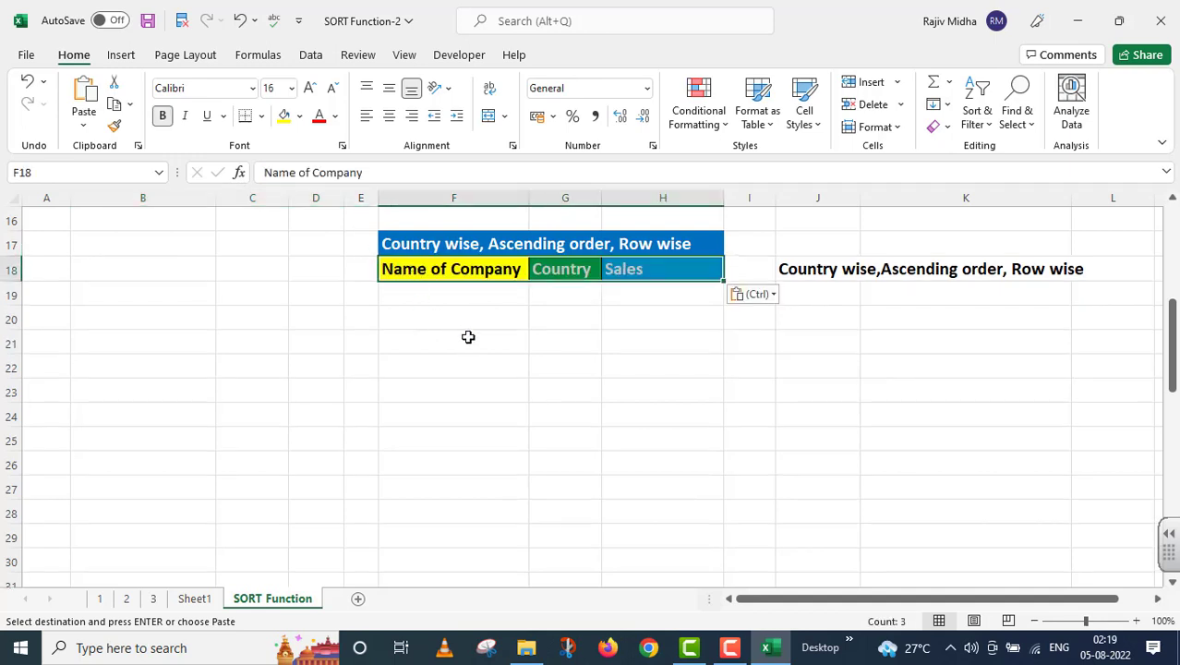
# Step: Enter =SORT(B4:D15,2,1,FALSE) in F19 to sort the company table by country, ascending and row-wise
pyautogui.click(404, 289)
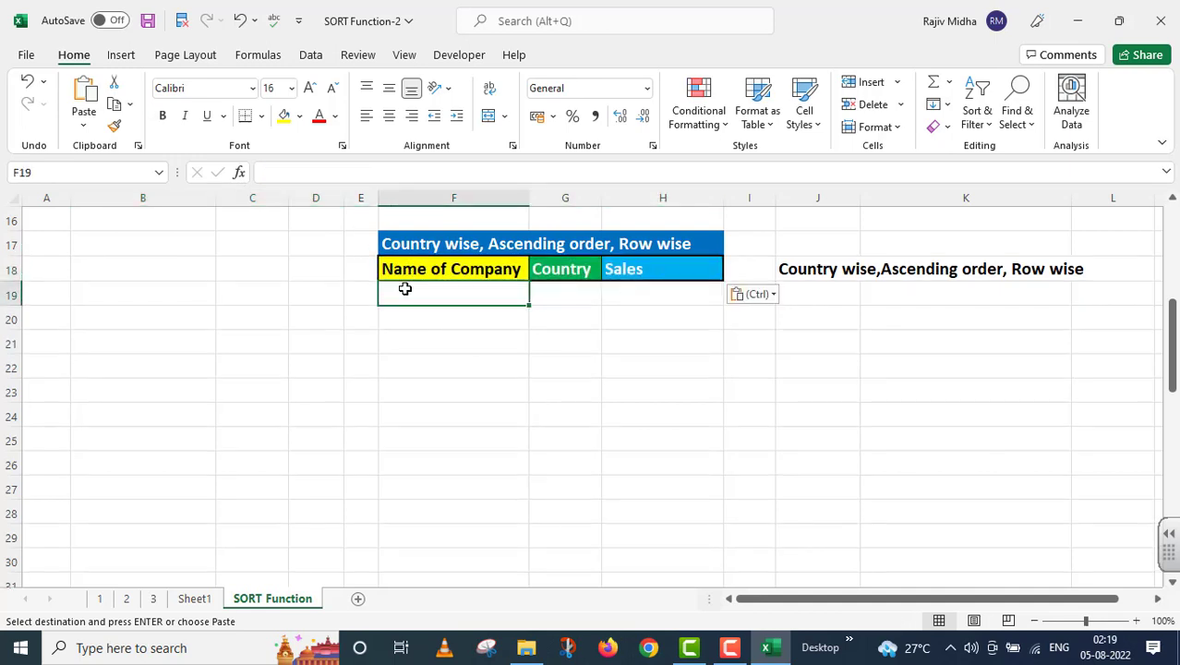
pyautogui.write('=SORT(')
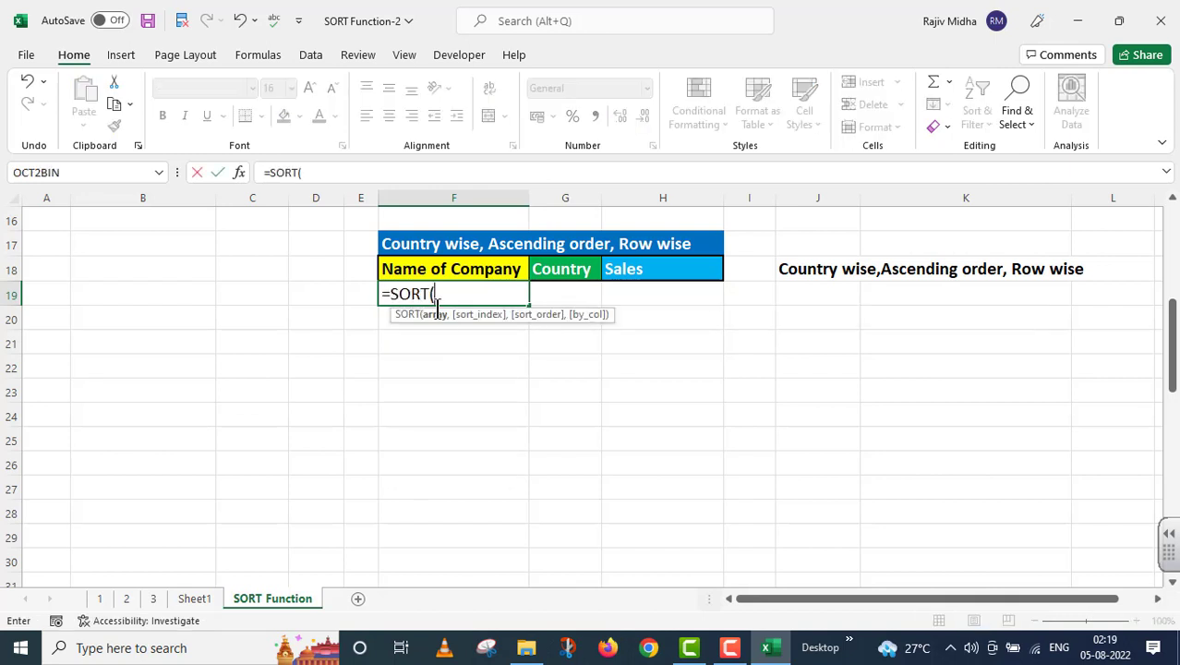
pyautogui.scroll(5, 448, 325)
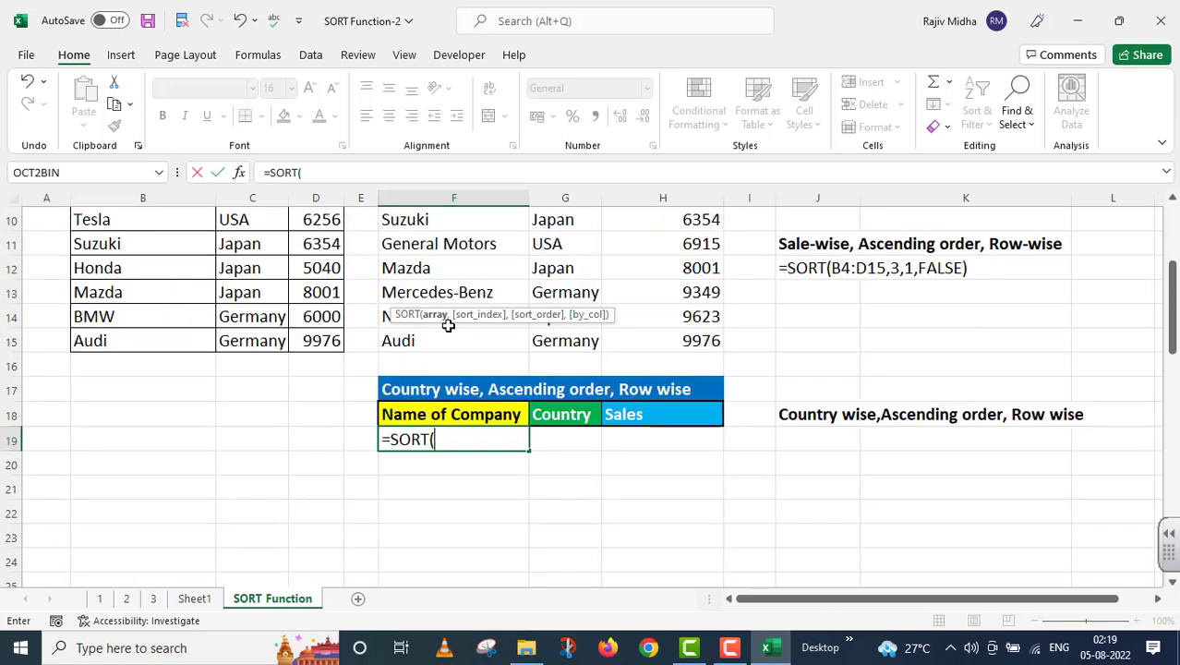
pyautogui.moveTo(114, 308)
pyautogui.mouseDown()
pyautogui.moveTo(279, 331)
pyautogui.moveTo(305, 368)
pyautogui.moveTo(298, 561)
pyautogui.mouseUp()
pyautogui.scroll(-2, 383, 512)
pyautogui.scroll(-2, 391, 498)
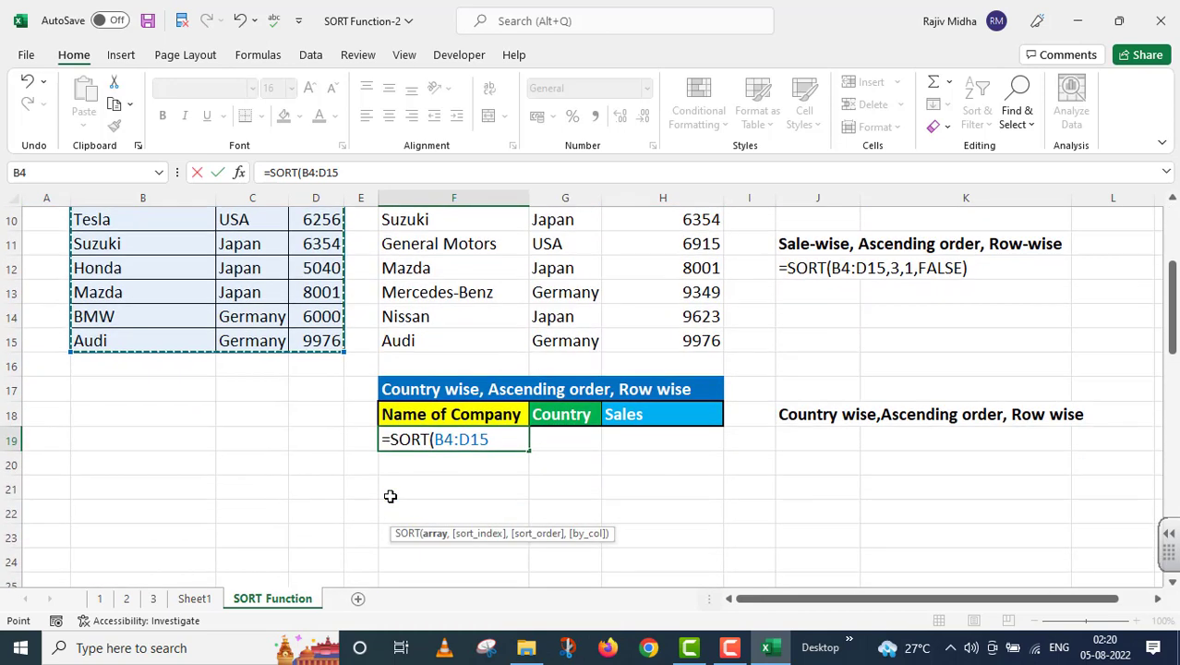
pyautogui.write(',')
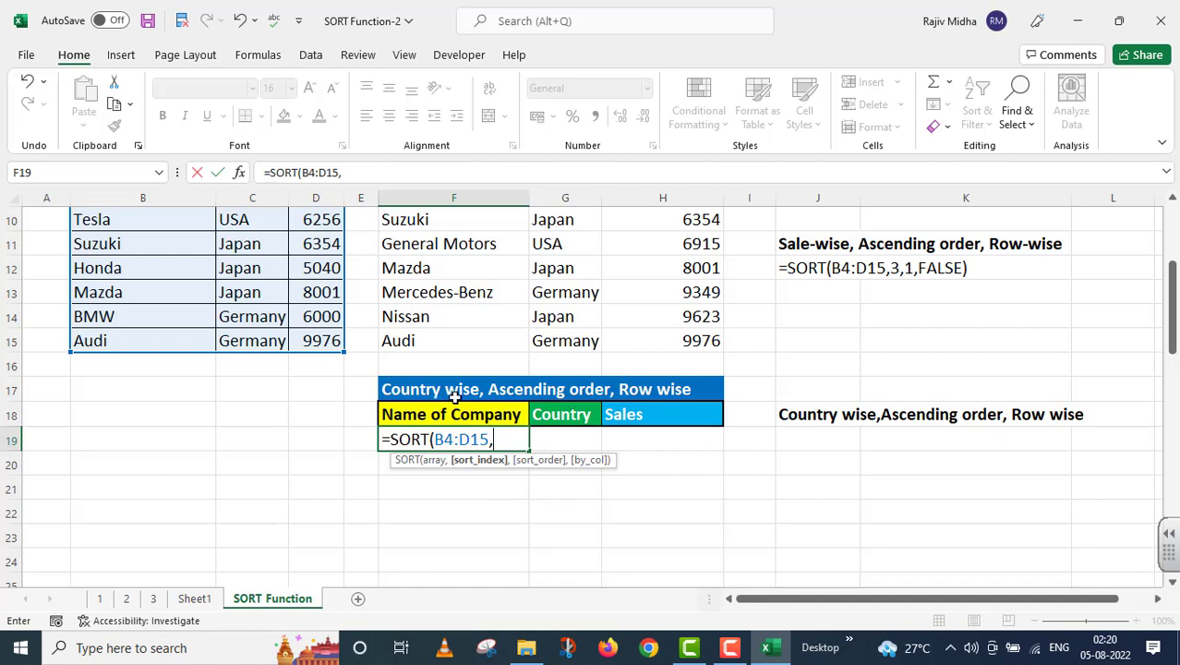
pyautogui.scroll(3, 303, 408)
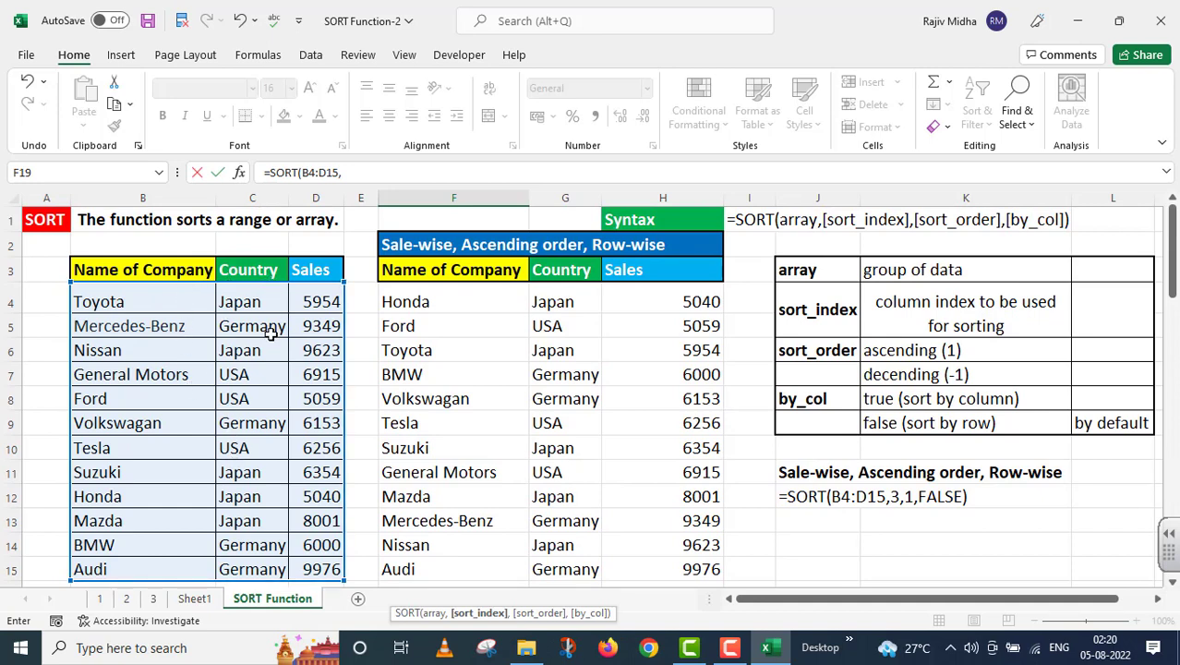
pyautogui.scroll(-3, 264, 406)
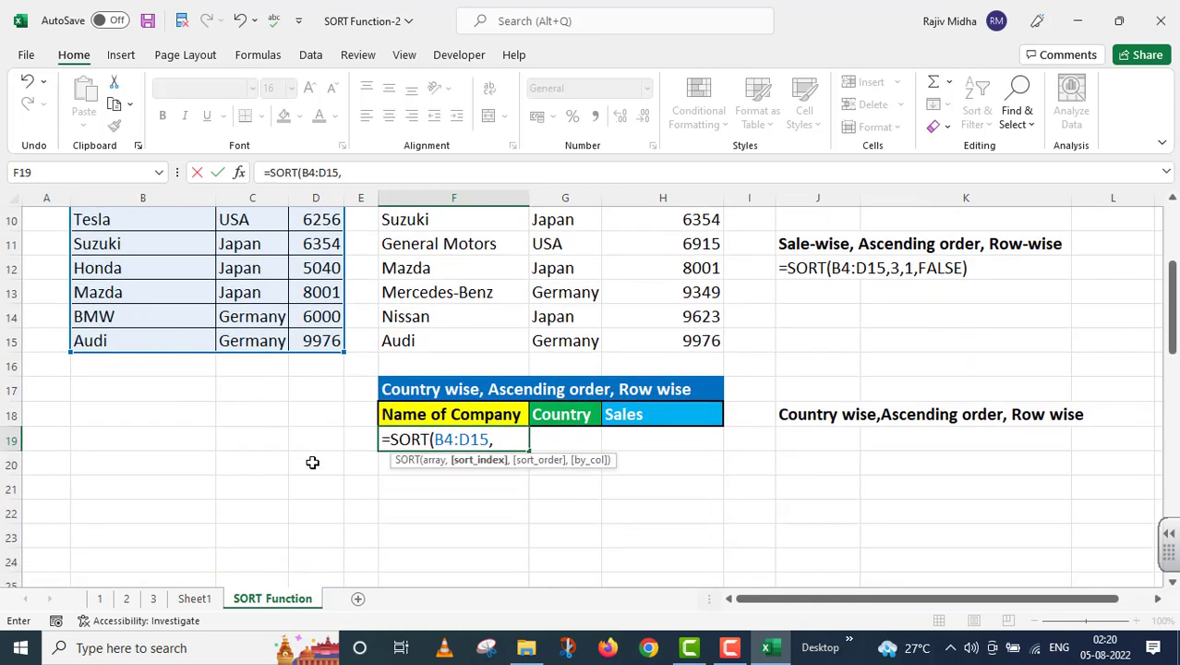
pyautogui.write('2,')
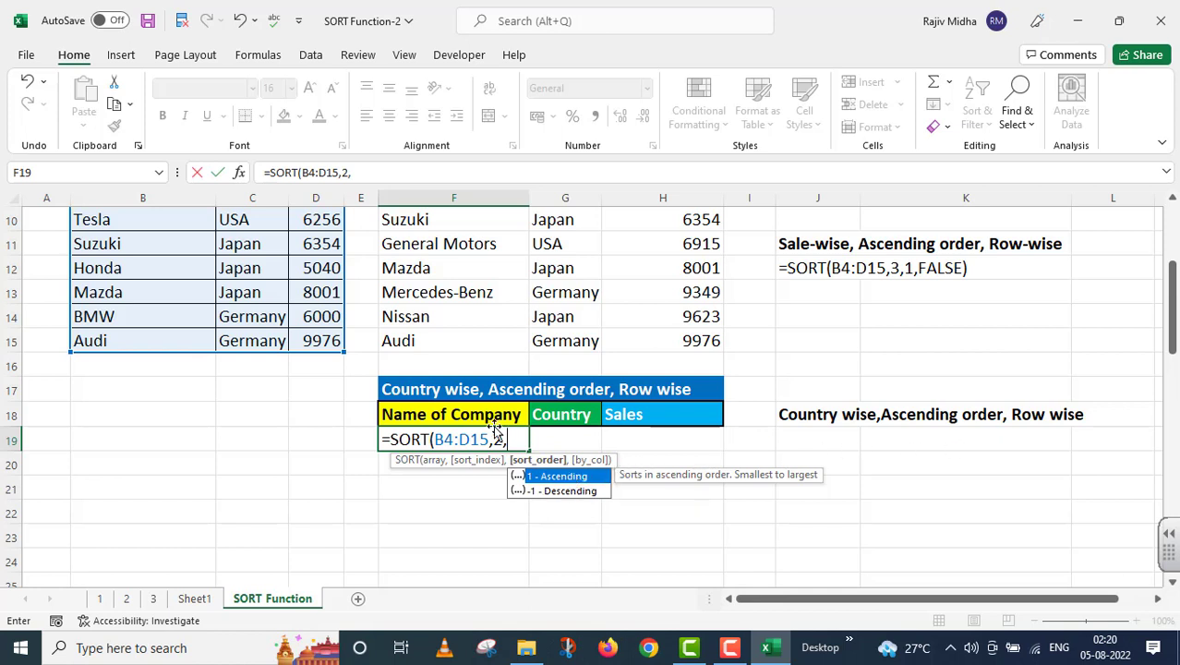
pyautogui.doubleClick(557, 475)
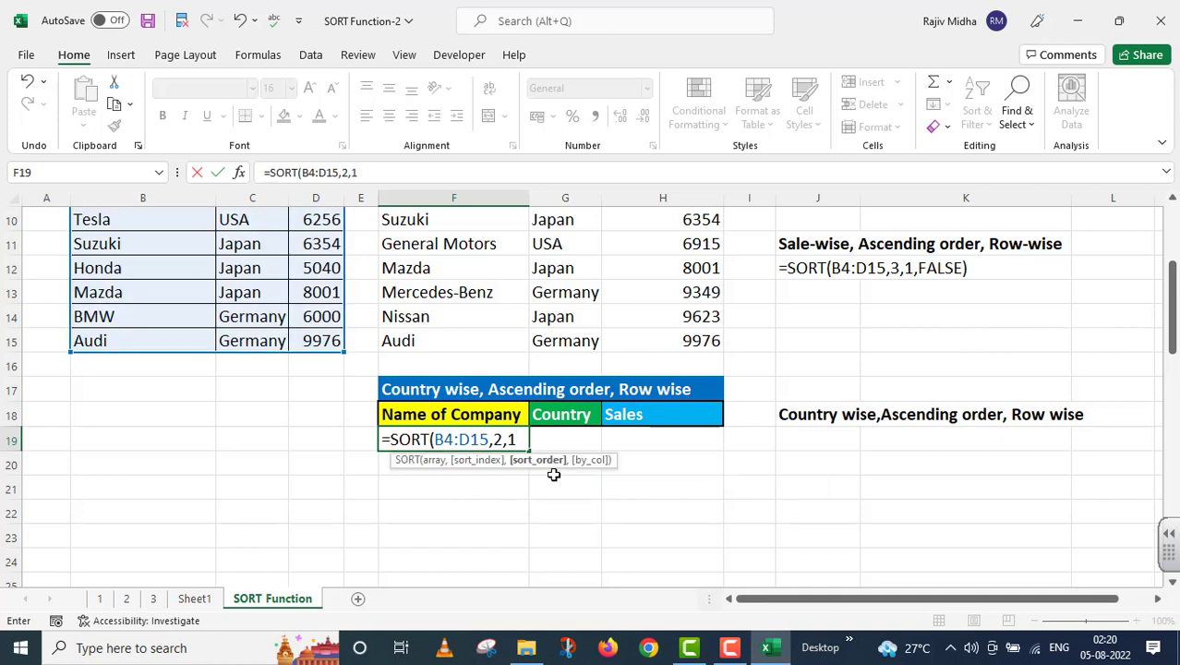
pyautogui.write(',')
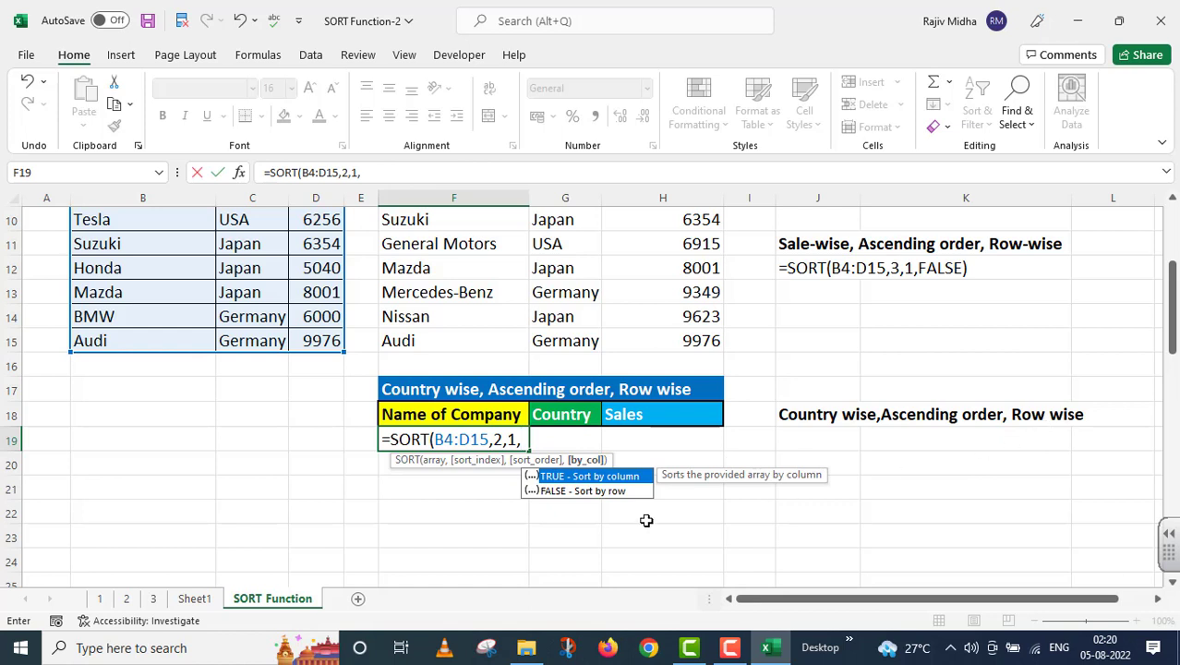
pyautogui.doubleClick(589, 491)
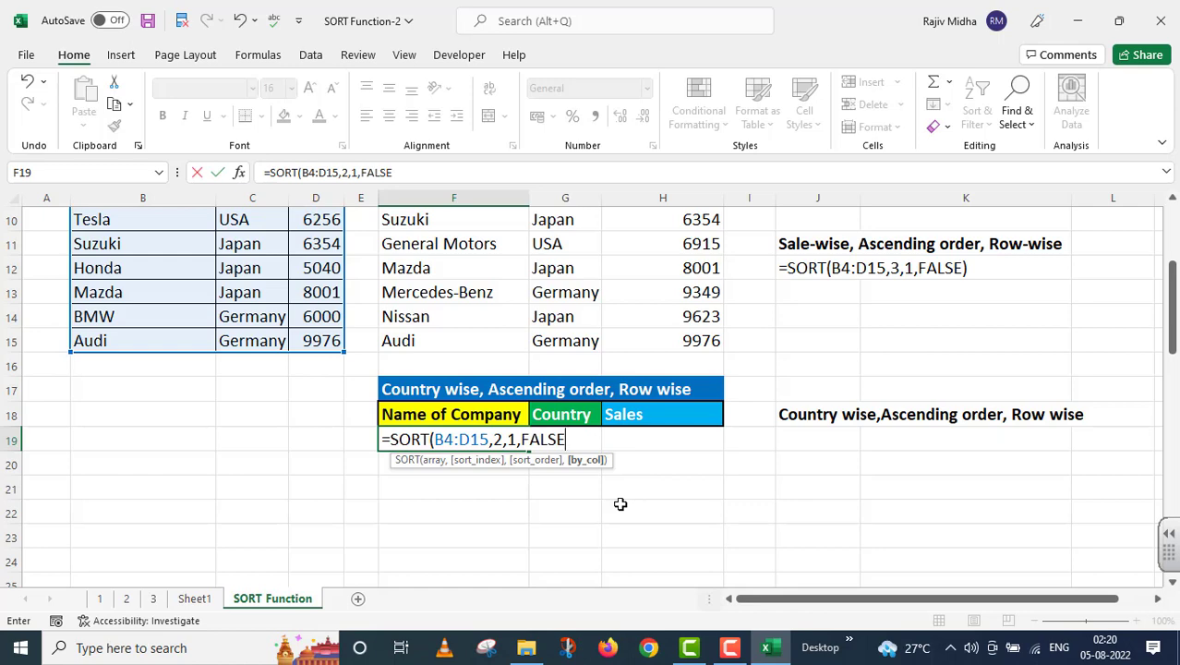
pyautogui.write(')')
pyautogui.press('Return')
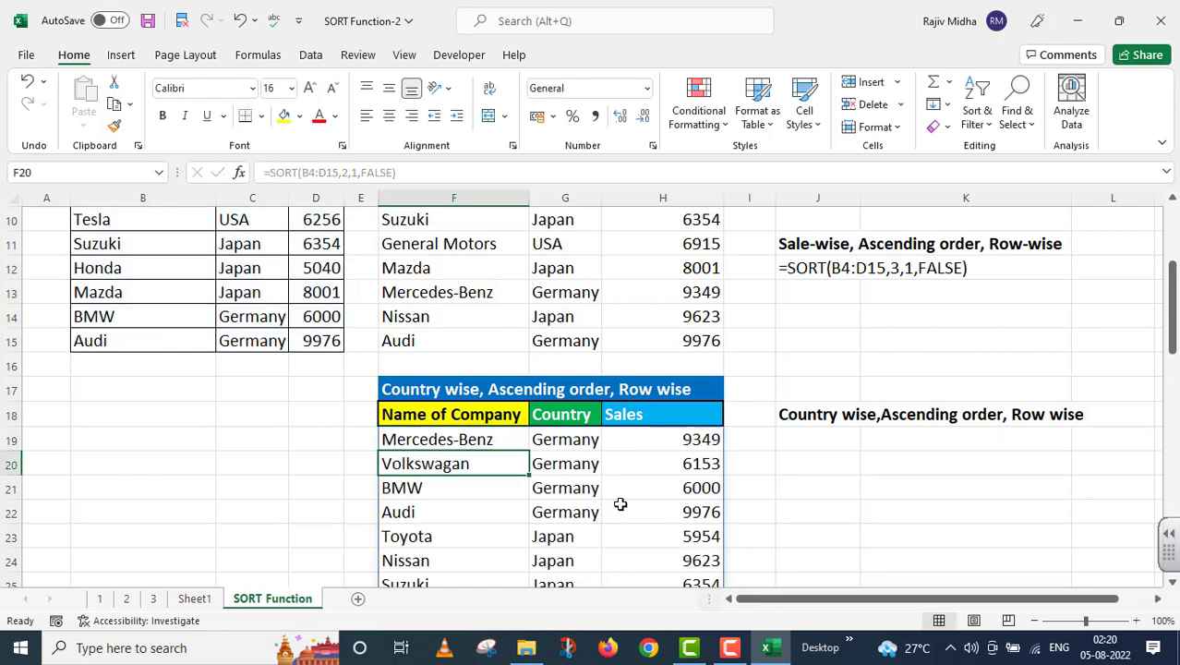
# Step: Copy the formula text from F19 into J19 as visible text =SORT(B4:D15,2,1,FALSE) below the Country wise note
pyautogui.scroll(-1, 621, 504)
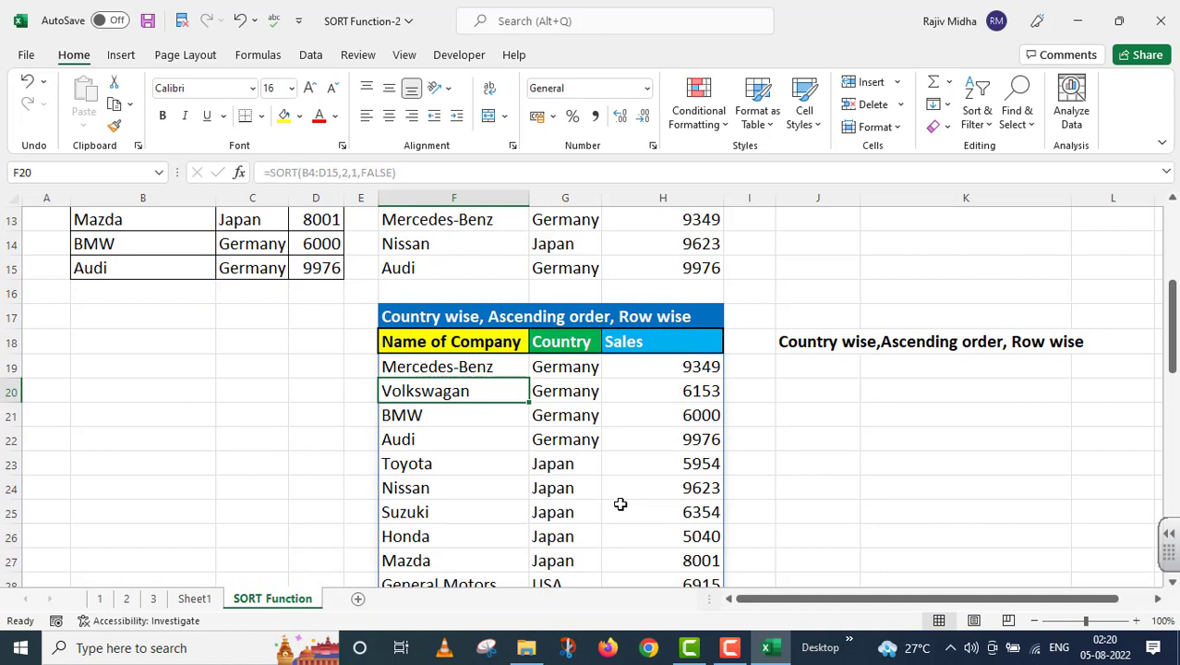
pyautogui.scroll(-1, 620, 504)
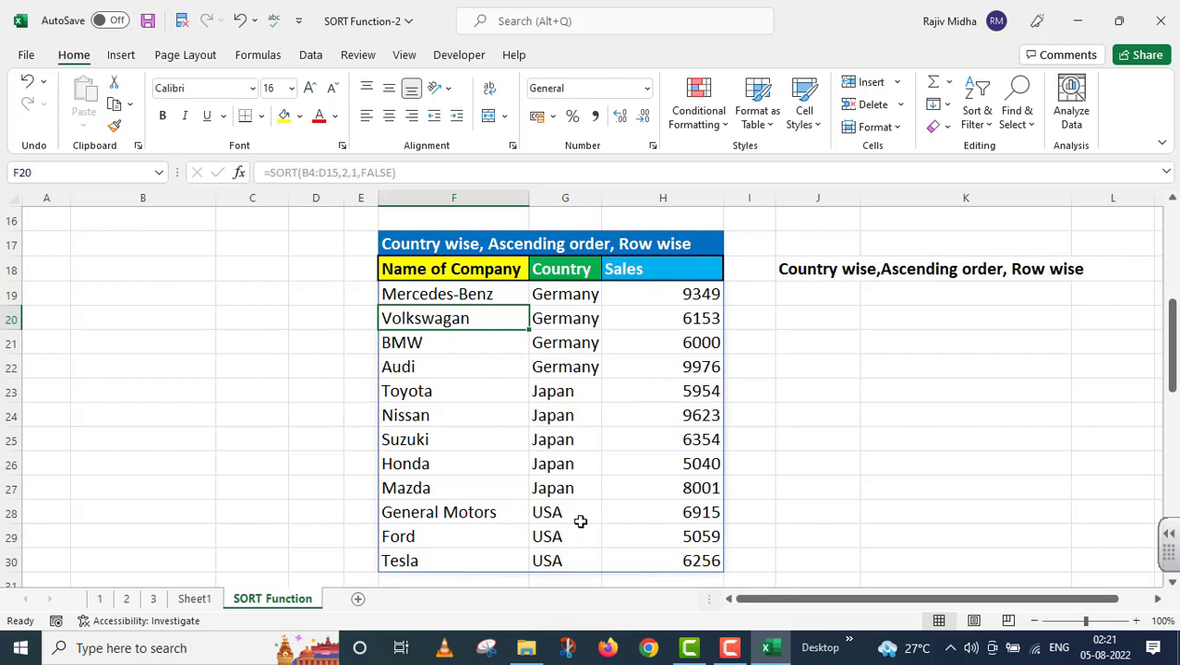
pyautogui.click(473, 295)
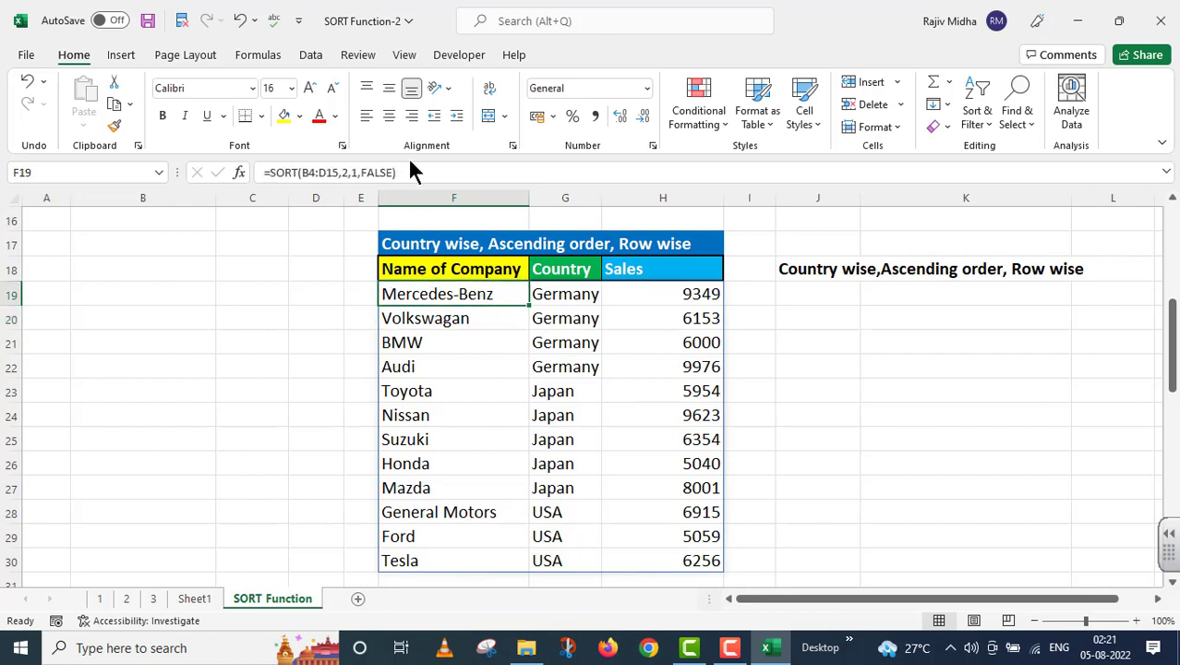
pyautogui.click(401, 176)
pyautogui.moveTo(401, 176); pyautogui.dragTo(179, 222)
pyautogui.hotkey('ctrl', 'c')
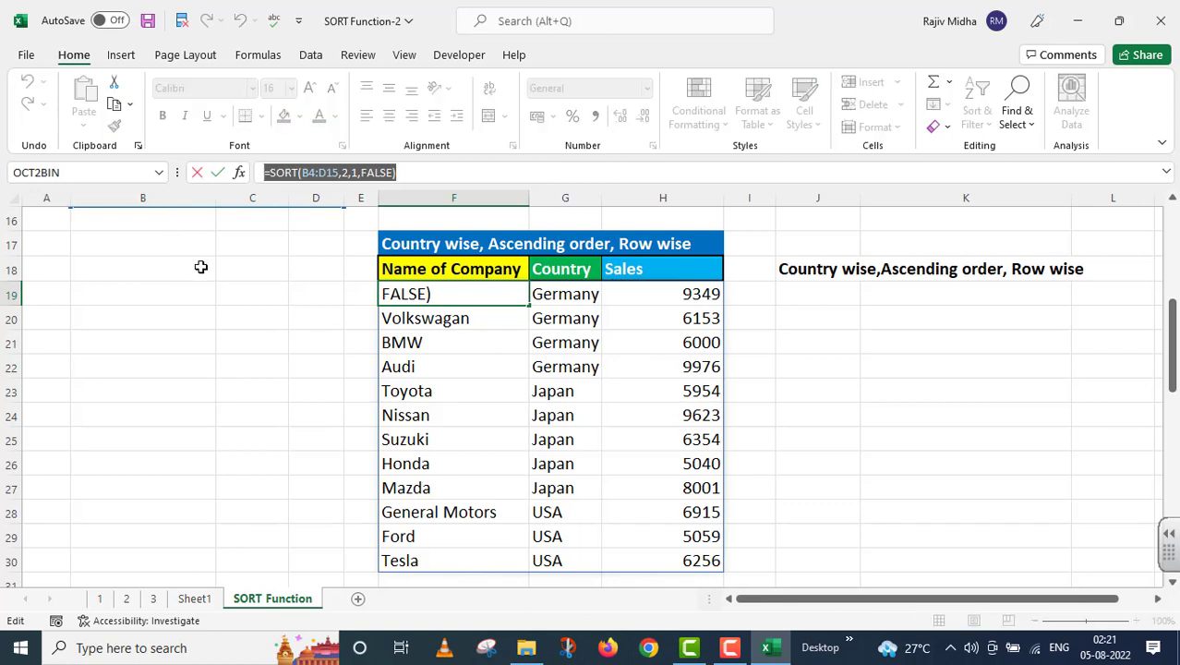
pyautogui.press('Return')
pyautogui.doubleClick(820, 292)
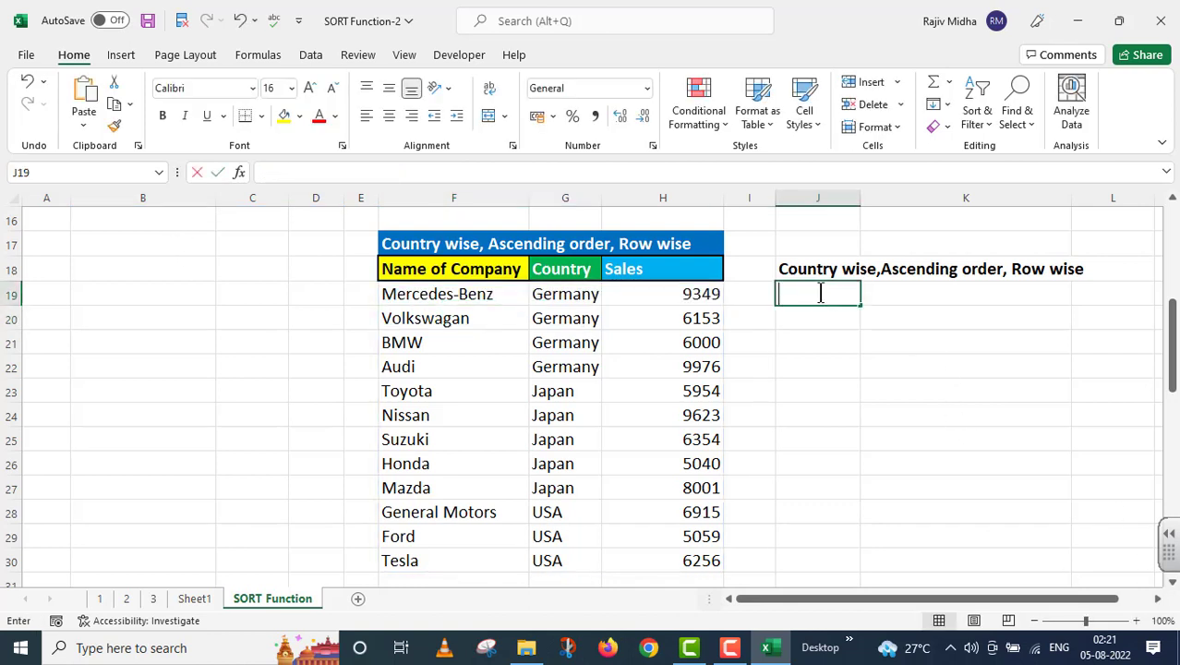
pyautogui.hotkey('ctrl', 'v')
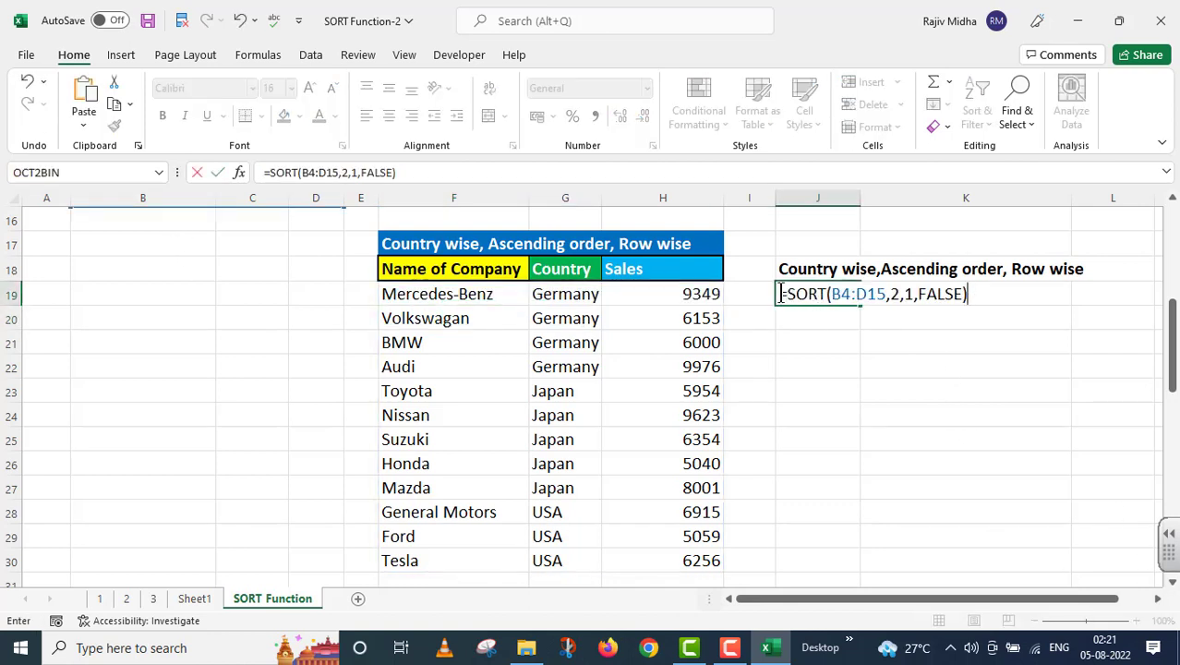
pyautogui.click(780, 293)
pyautogui.write("'")
pyautogui.click(817, 390)
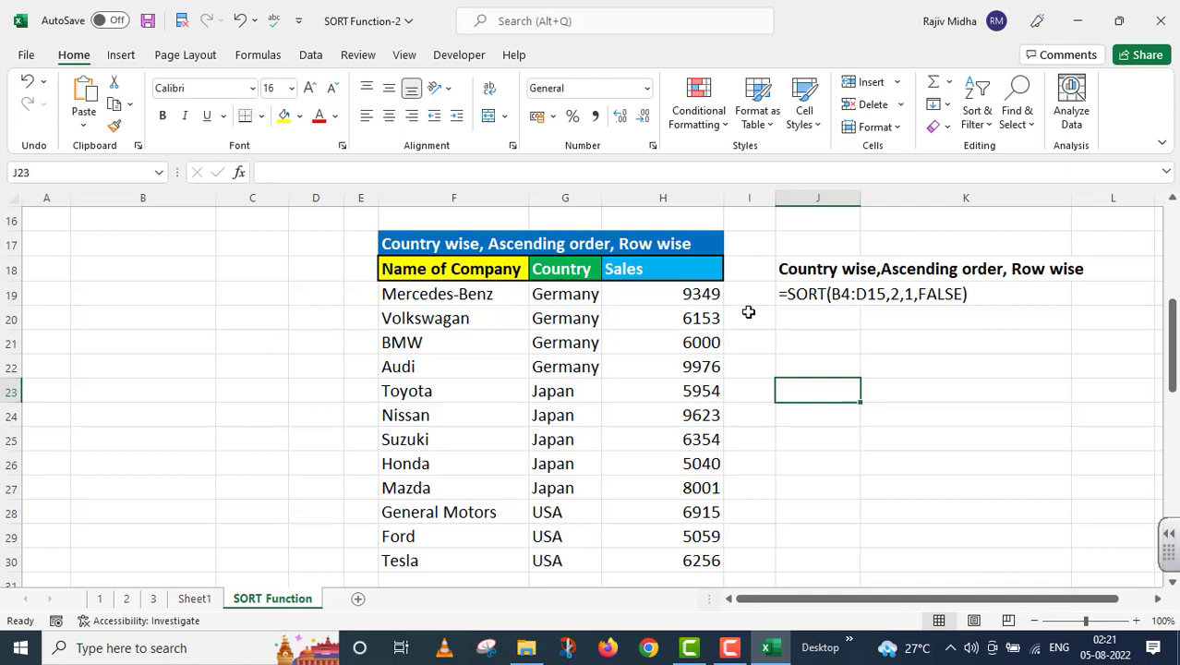
# Step: Copy the headers in B3:D3 to F33:H33 under the Company wise title
pyautogui.scroll(-5, 747, 312)
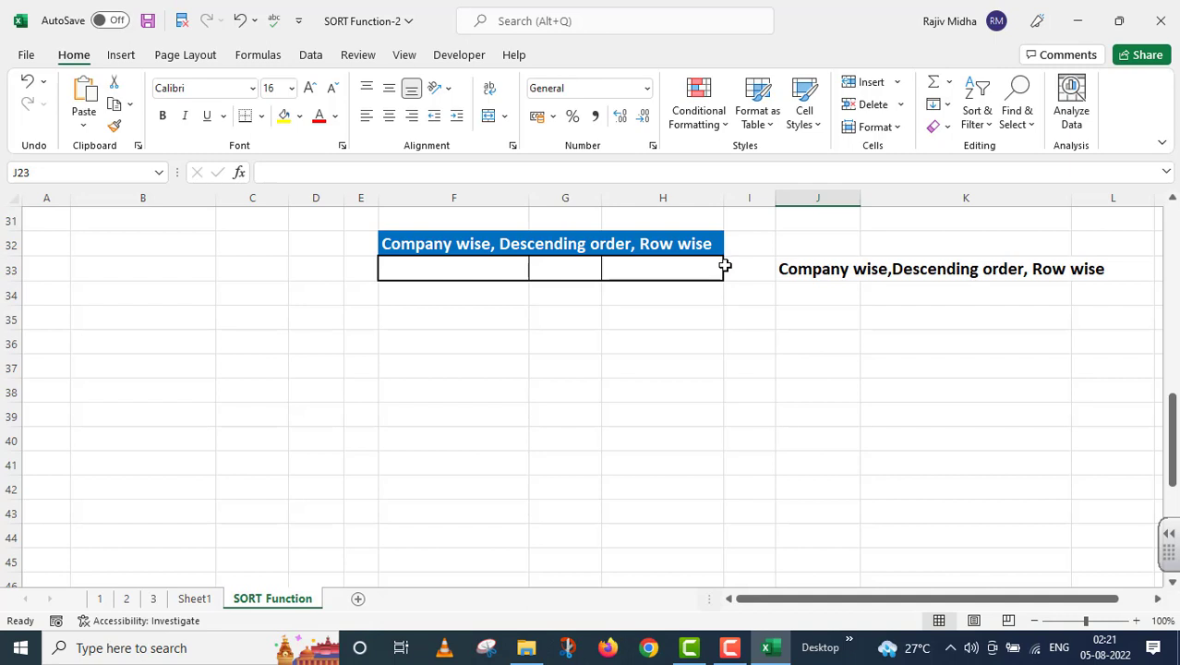
pyautogui.scroll(10, 724, 265)
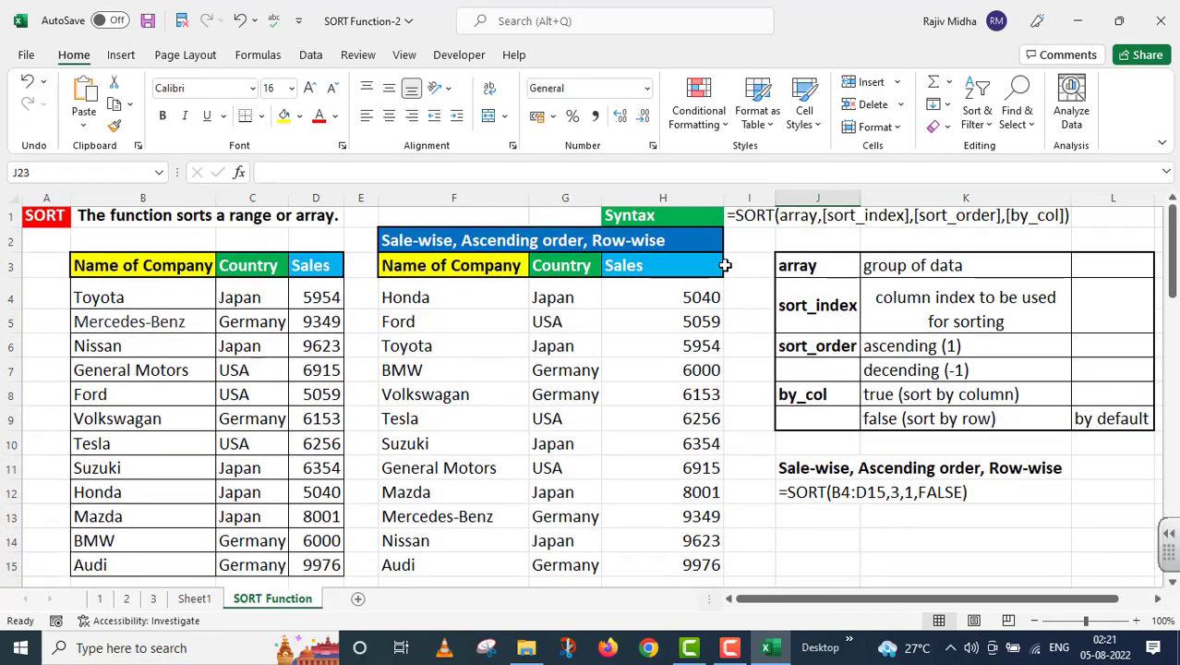
pyautogui.moveTo(87, 266); pyautogui.dragTo(310, 266)
pyautogui.hotkey('ctrl', 'c')
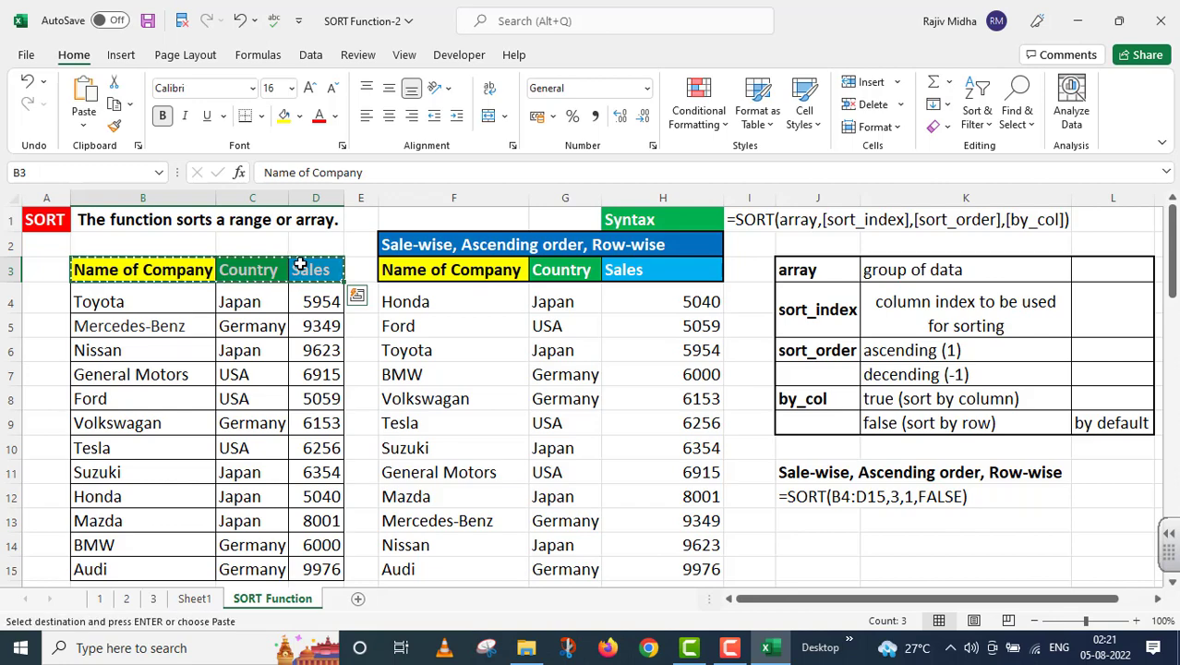
pyautogui.scroll(-3, 315, 266)
pyautogui.scroll(-7, 316, 266)
pyautogui.click(390, 267)
pyautogui.hotkey('ctrl', 'v')
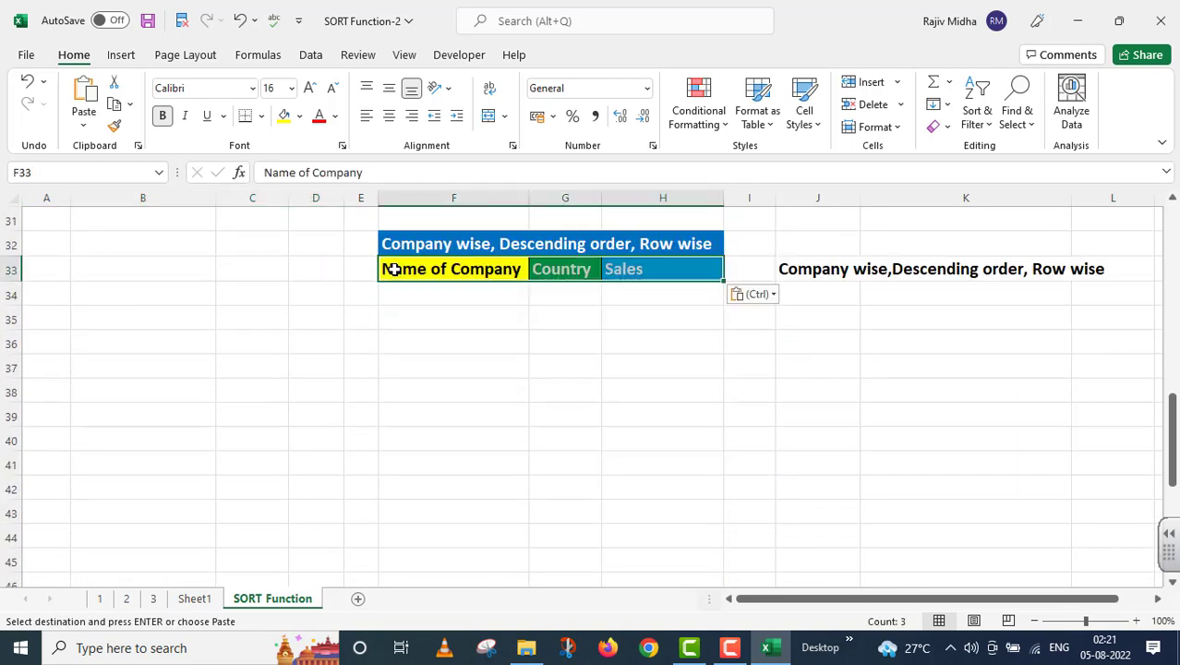
# Step: Begin a SORT formula in F34 under the Company wise headers, with B4:D15 as the array
pyautogui.click(407, 291)
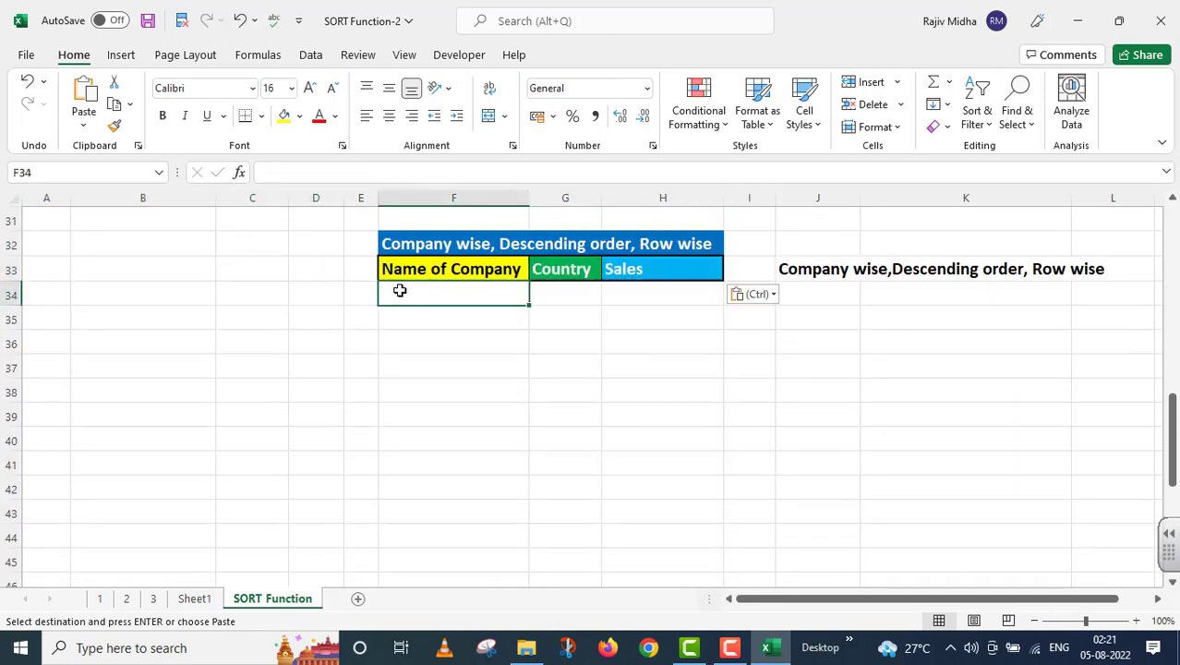
pyautogui.write('=')
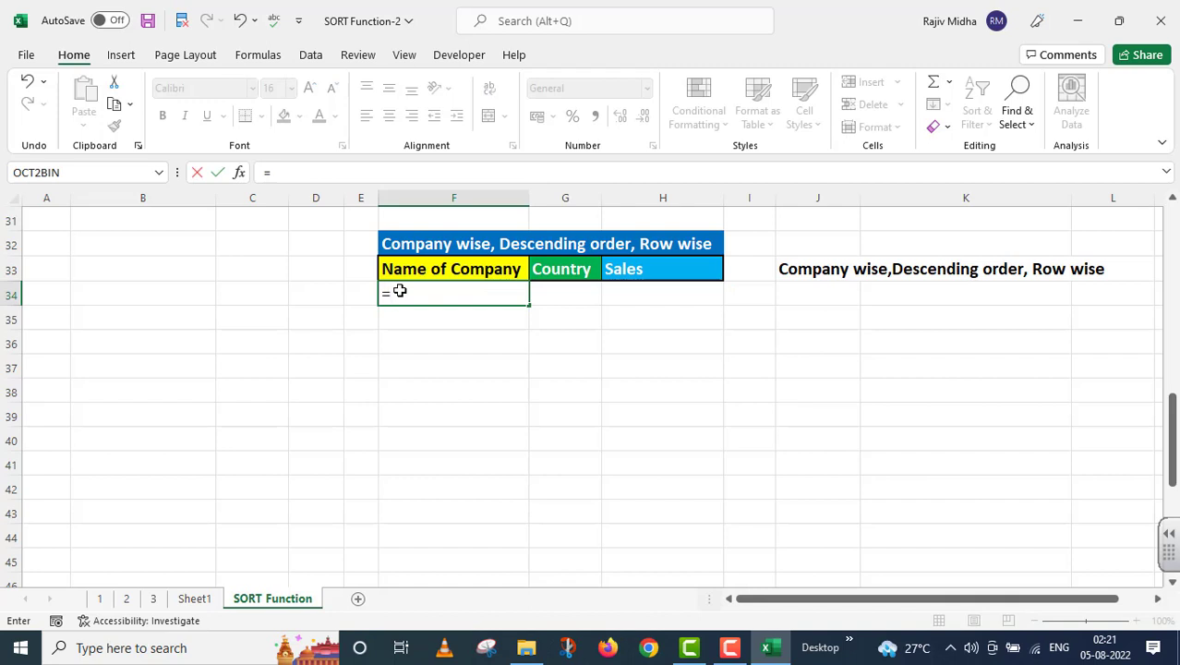
pyautogui.write('SORT(')
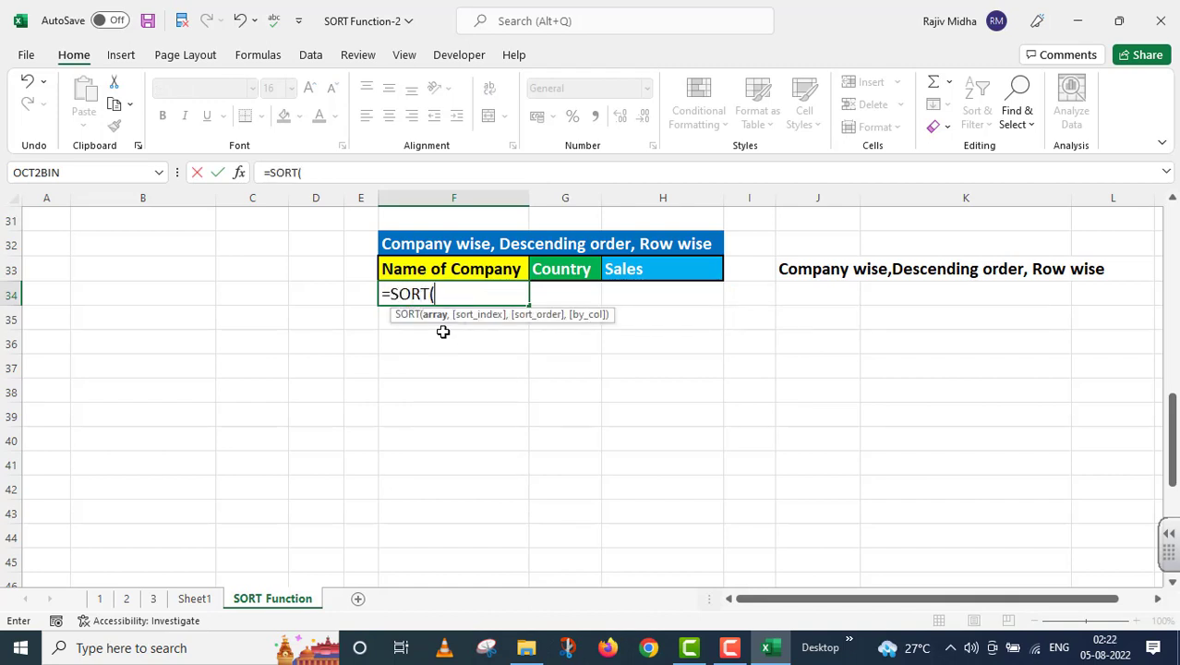
pyautogui.scroll(10, 443, 329)
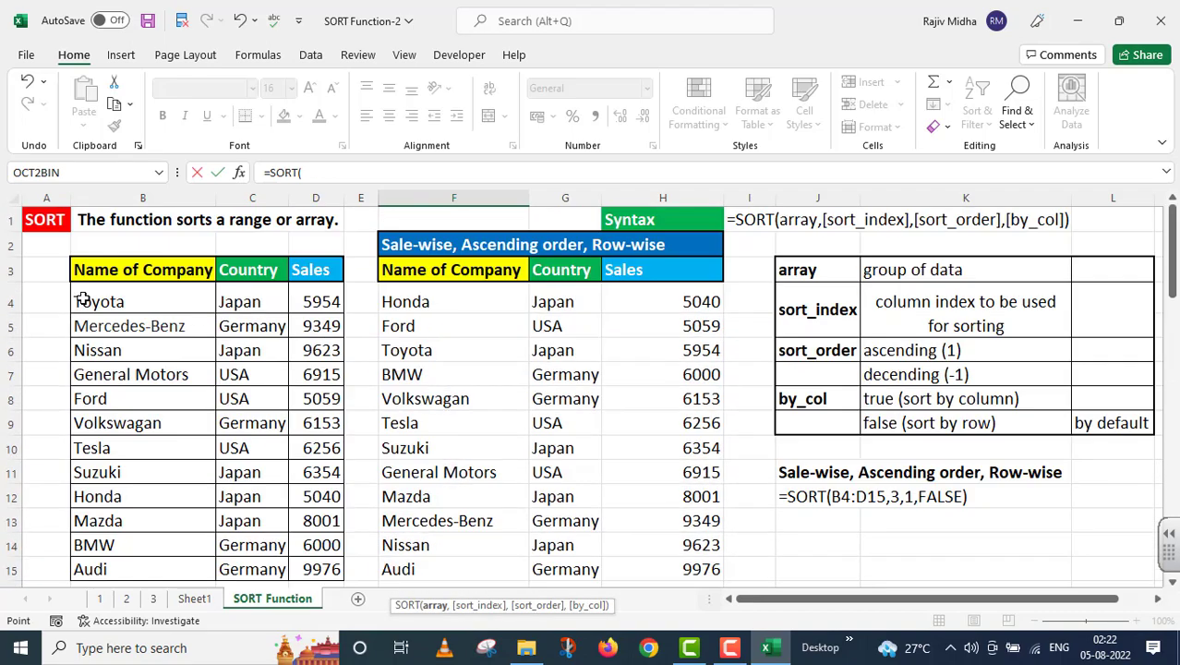
pyautogui.moveTo(83, 300); pyautogui.dragTo(291, 566)
pyautogui.scroll(-5, 392, 517)
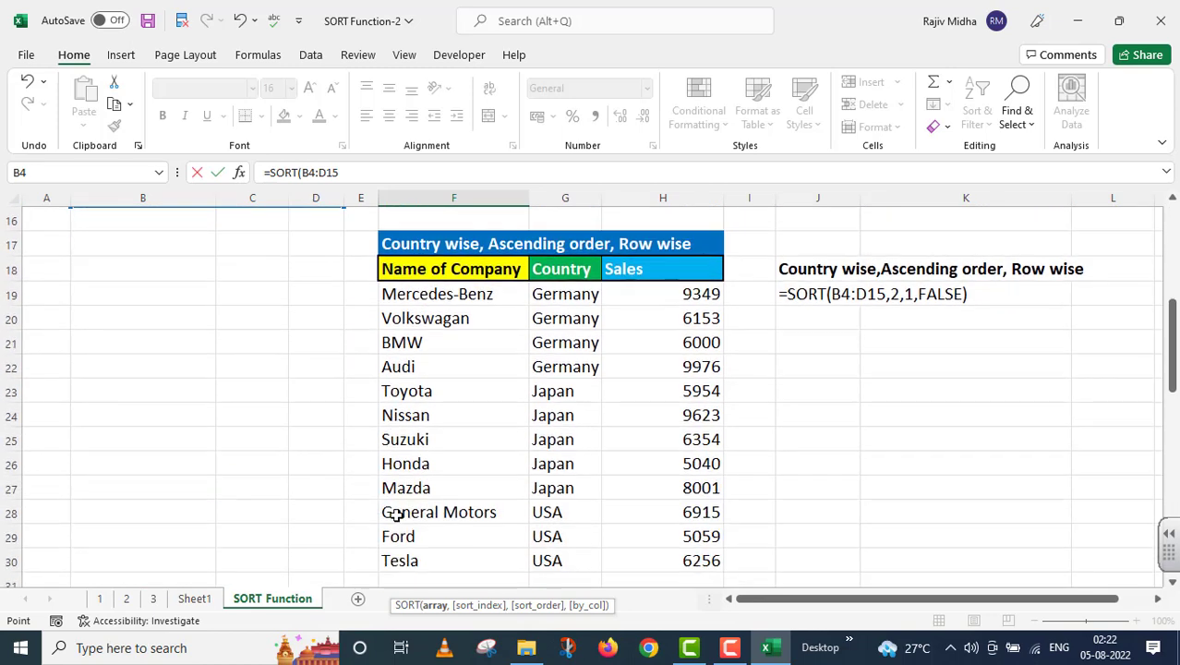
pyautogui.scroll(-4, 395, 515)
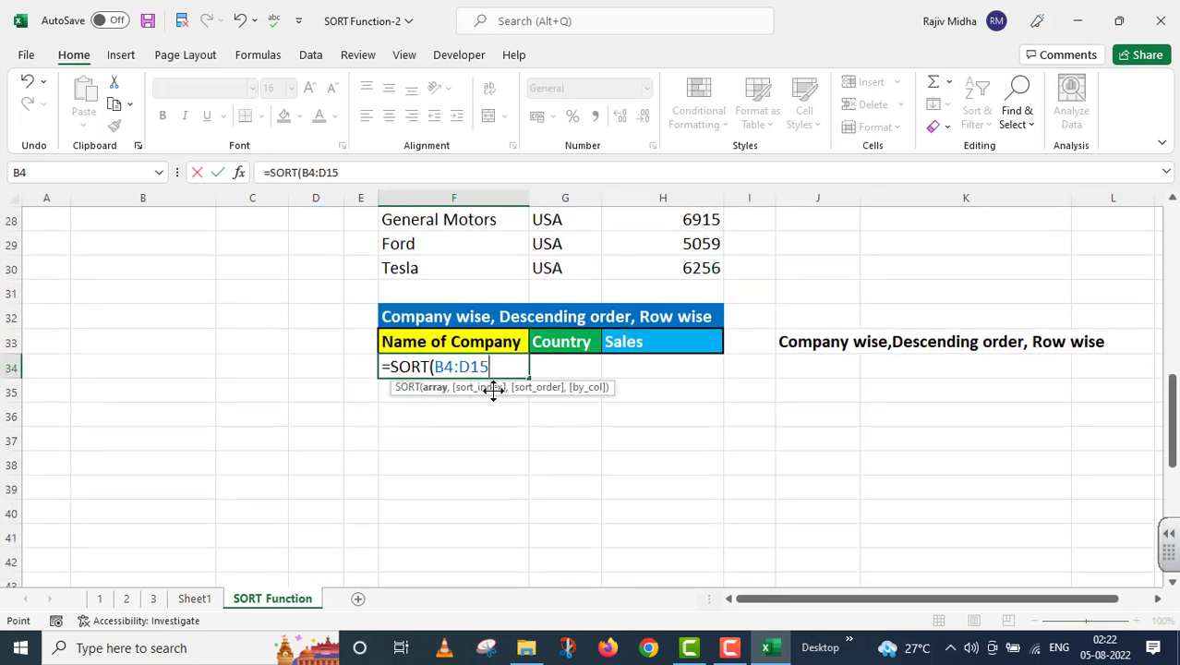
pyautogui.write(',')
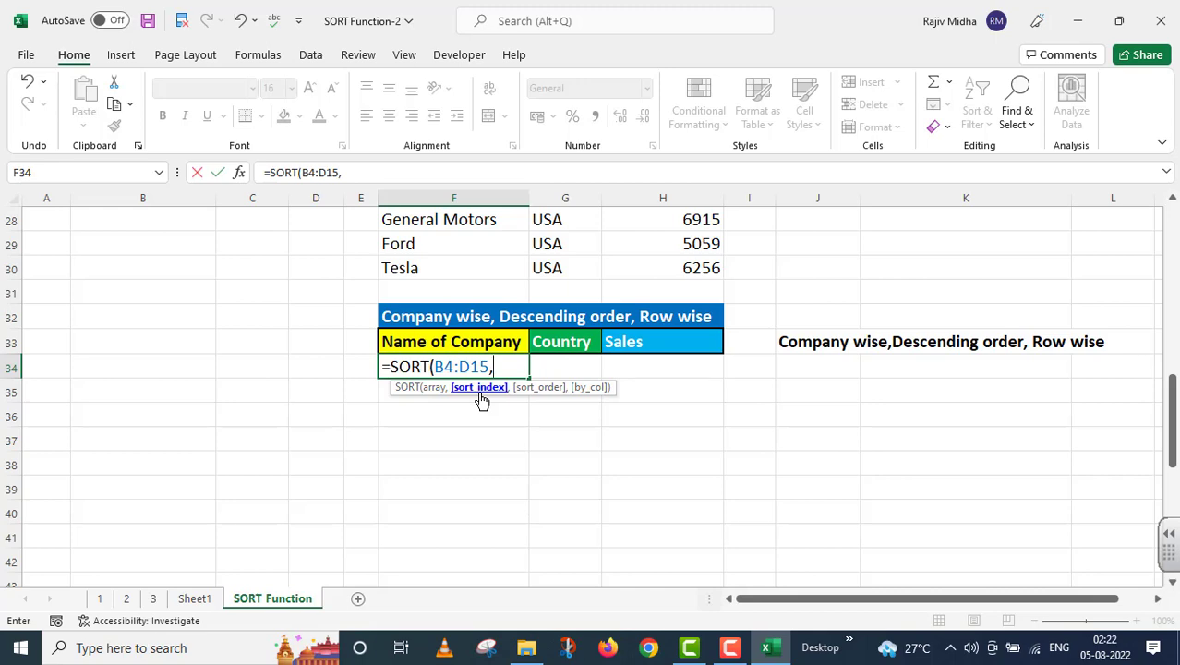
# Step: Complete the F34 formula as =SORT(B4:D15,1,-1,FALSE) to sort by company name, descending and row-wise
pyautogui.scroll(5, 794, 374)
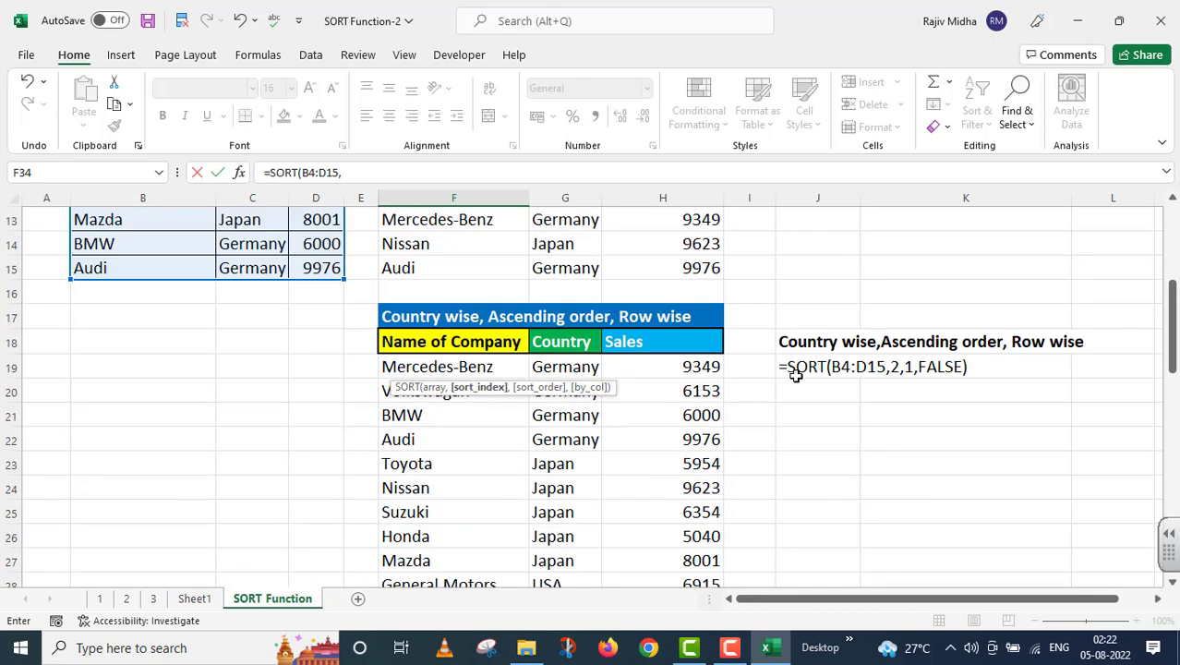
pyautogui.scroll(4, 794, 374)
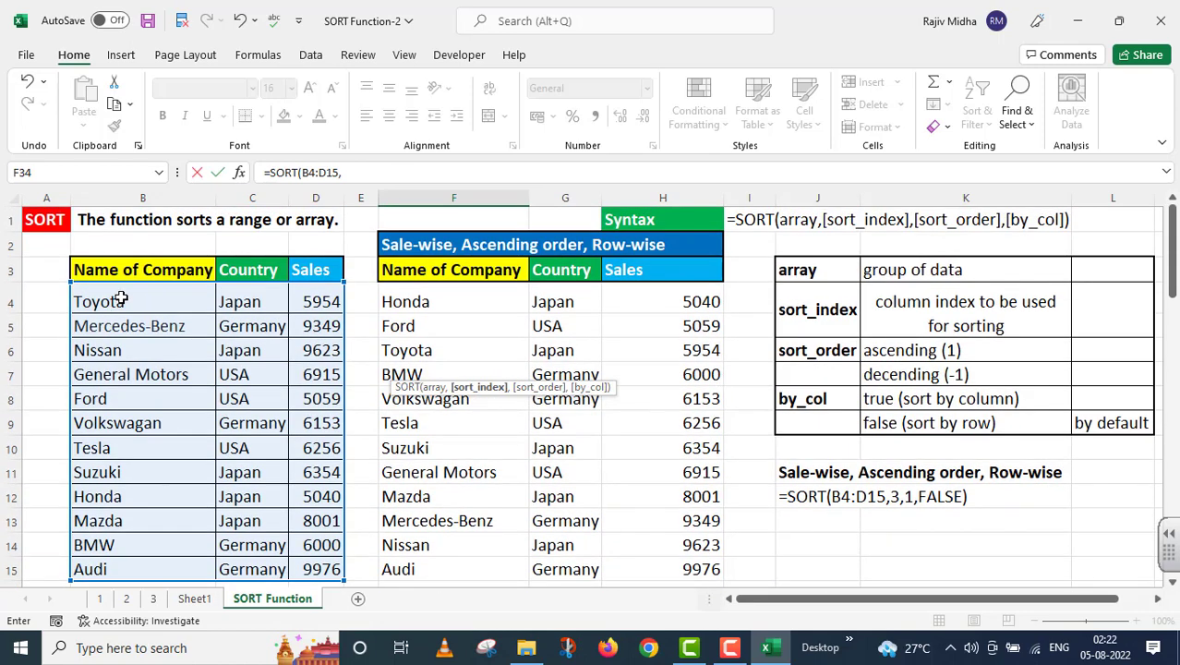
pyautogui.scroll(-9, 512, 366)
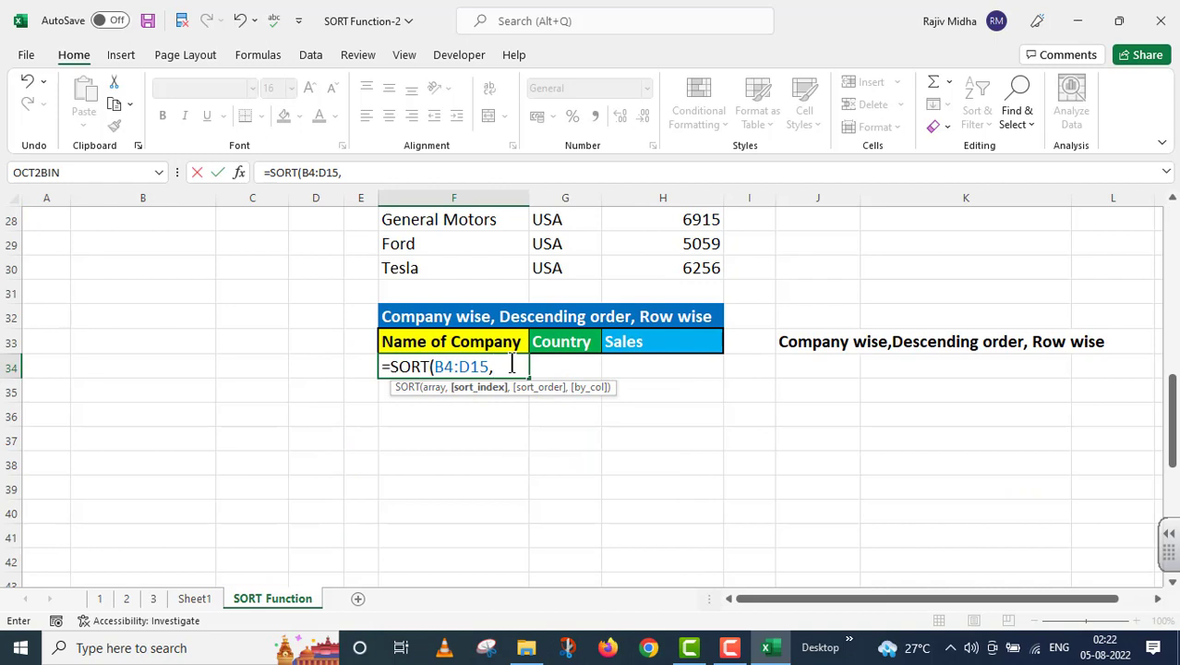
pyautogui.write('1,')
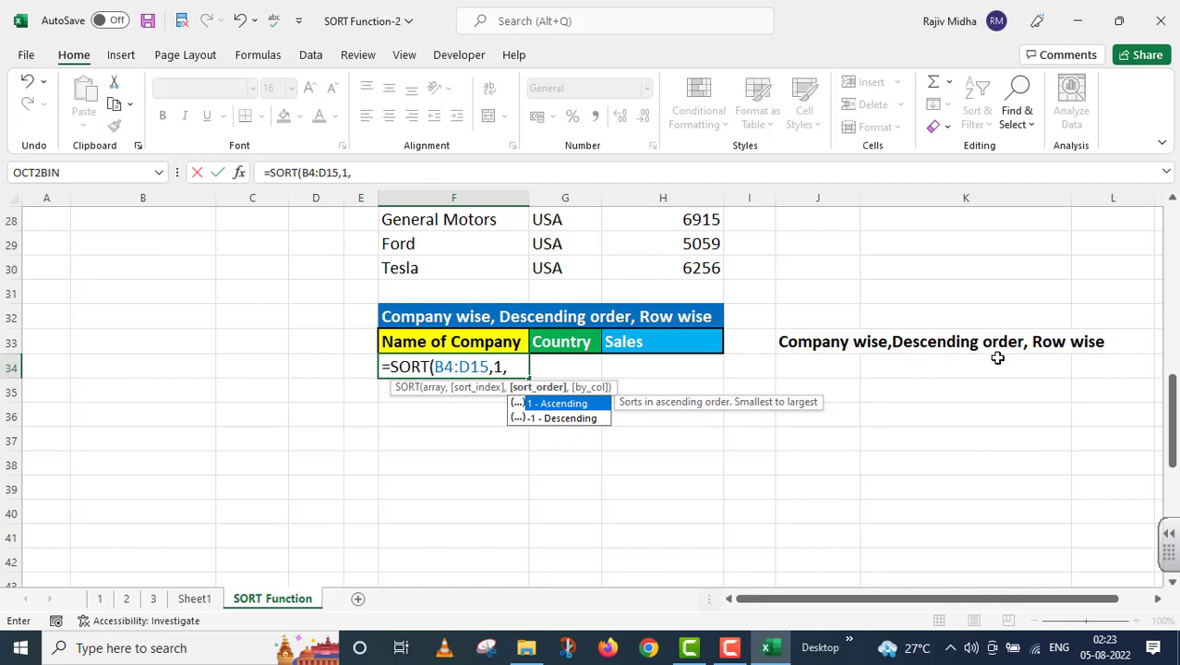
pyautogui.click(562, 417)
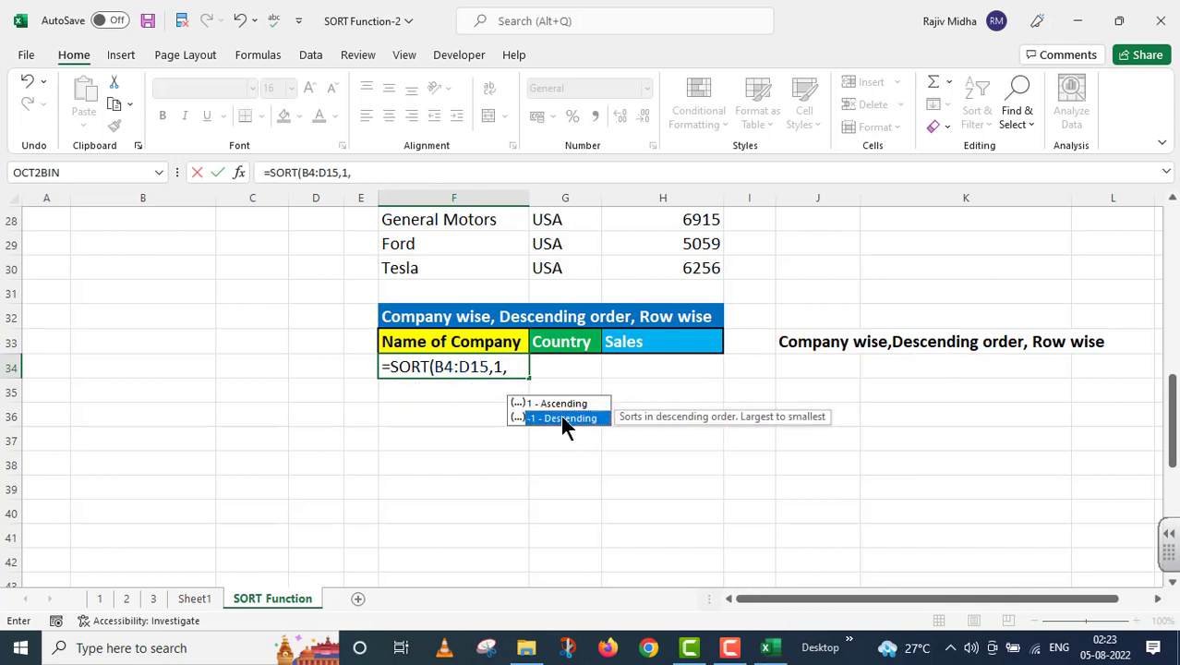
pyautogui.doubleClick(561, 417)
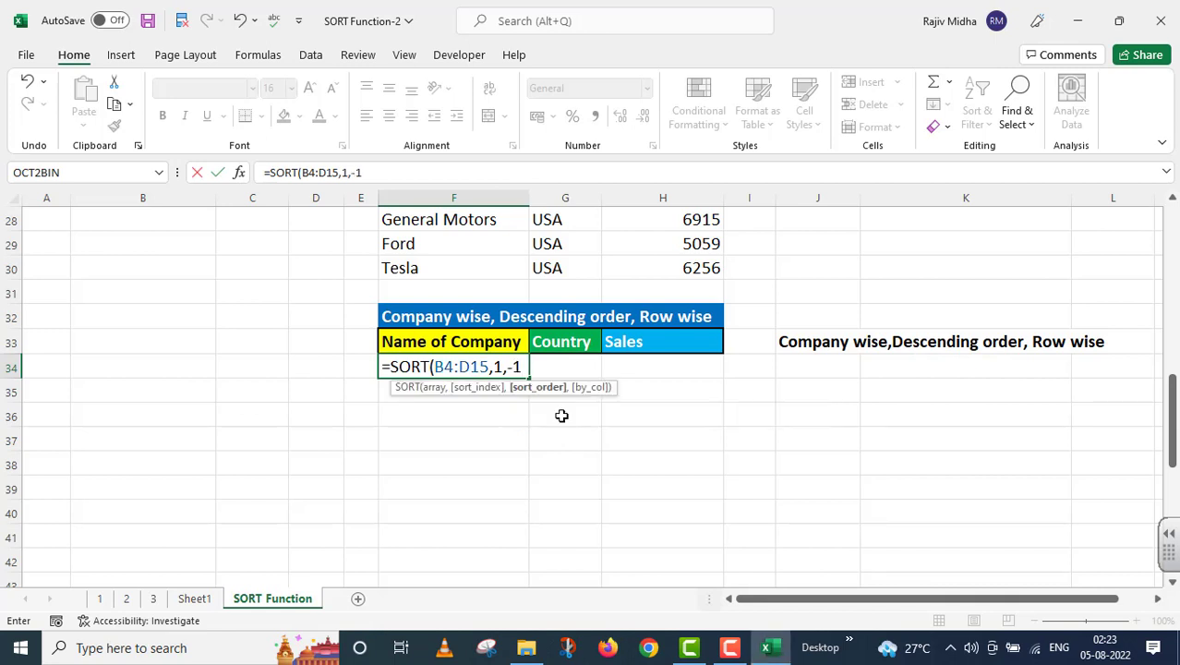
pyautogui.write(',')
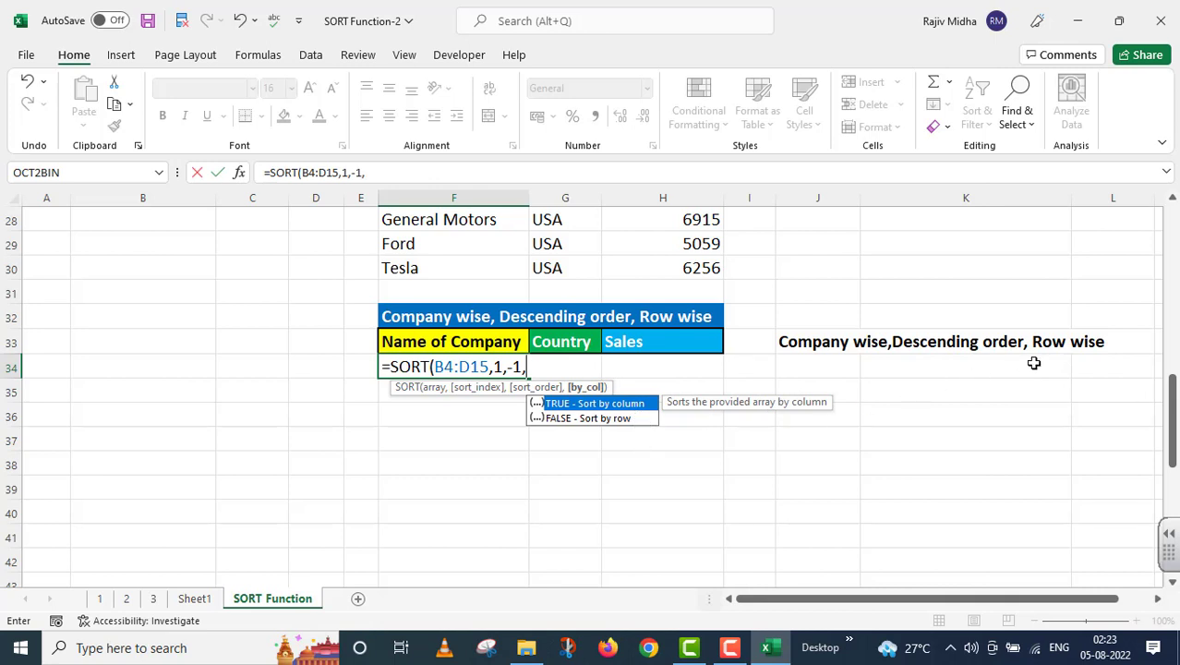
pyautogui.doubleClick(601, 418)
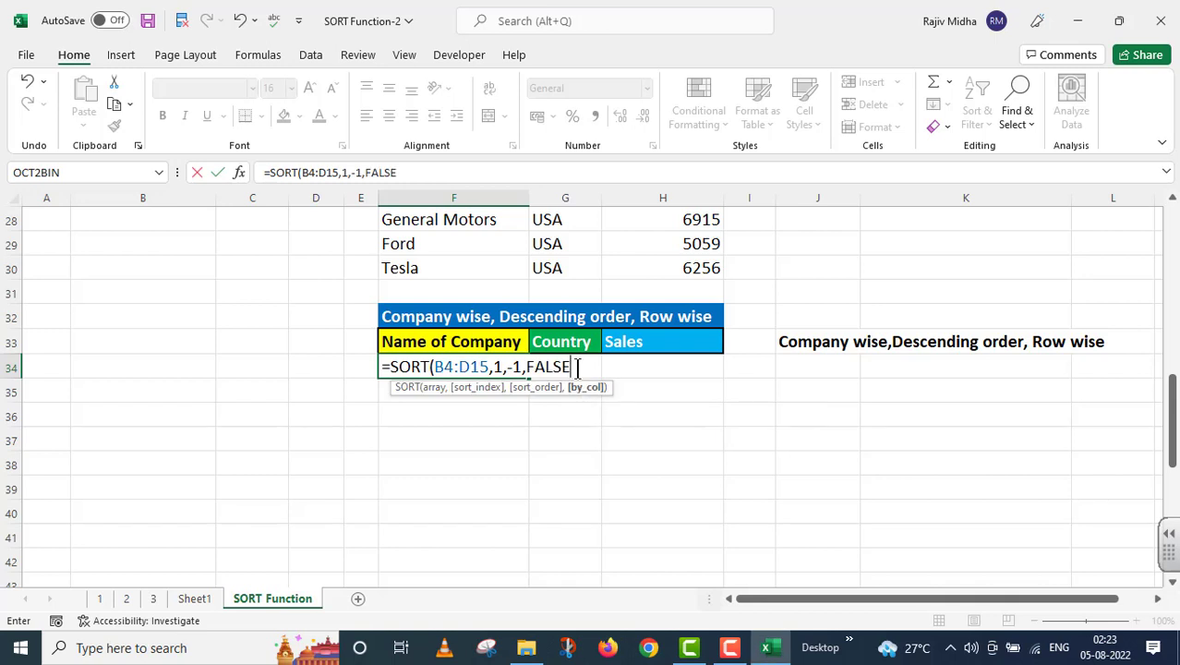
pyautogui.write(')')
pyautogui.press('Return')
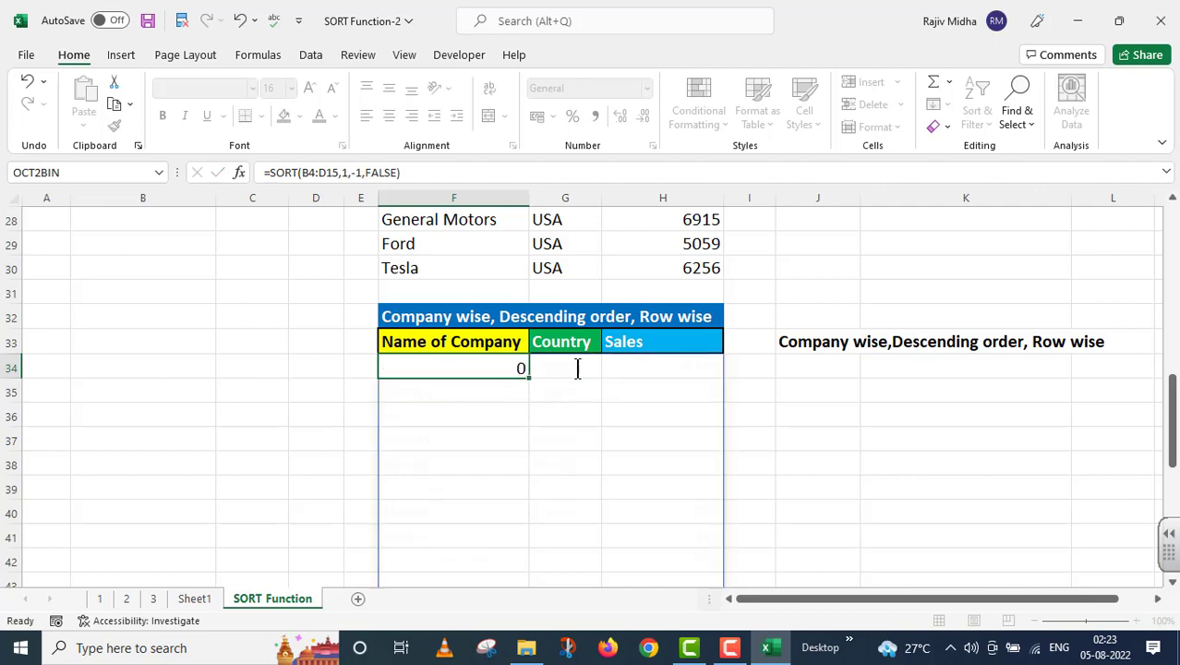
pyautogui.scroll(-1, 577, 368)
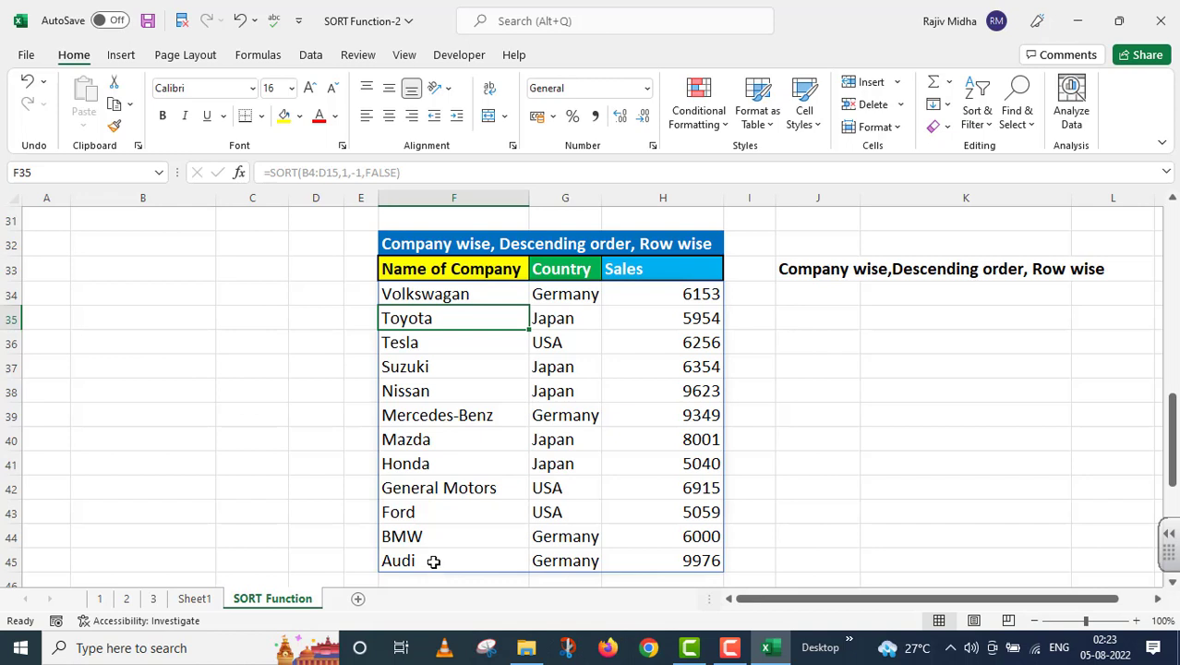
# Step: Copy the formula text from F34 into J34 as visible text =SORT(B4:D15,1,-1,FALSE) below the Company wise note
pyautogui.click(466, 293)
pyautogui.click(298, 174)
pyautogui.tripleClick(296, 175)
pyautogui.hotkey('ctrl', 'c')
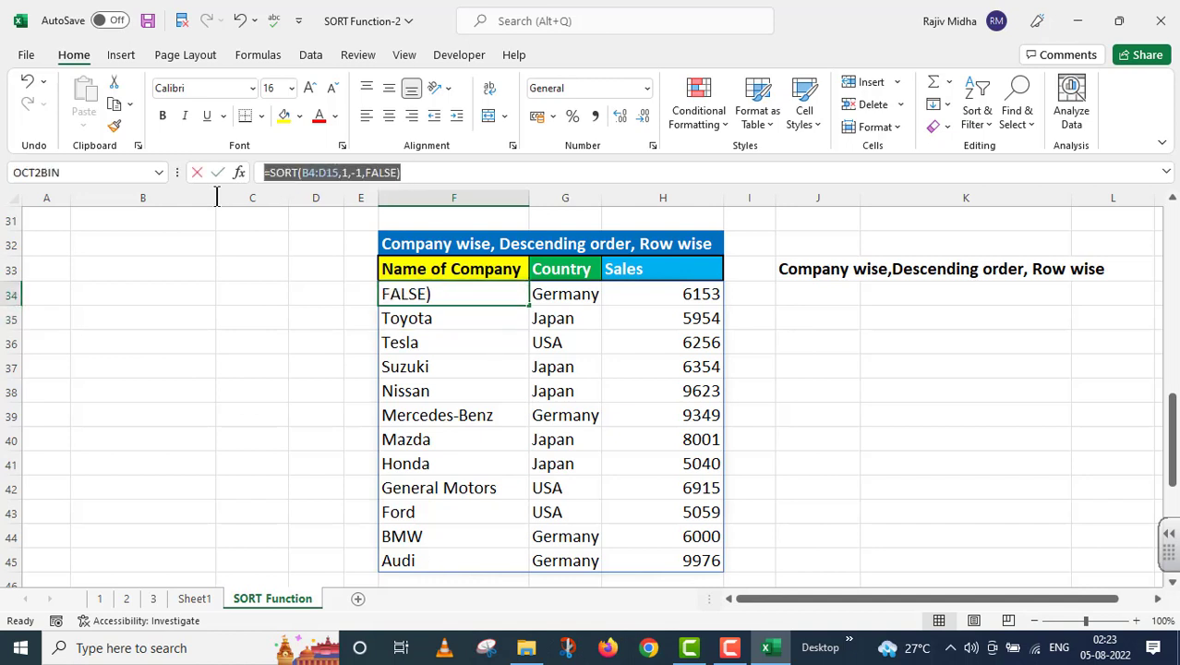
pyautogui.press('Return')
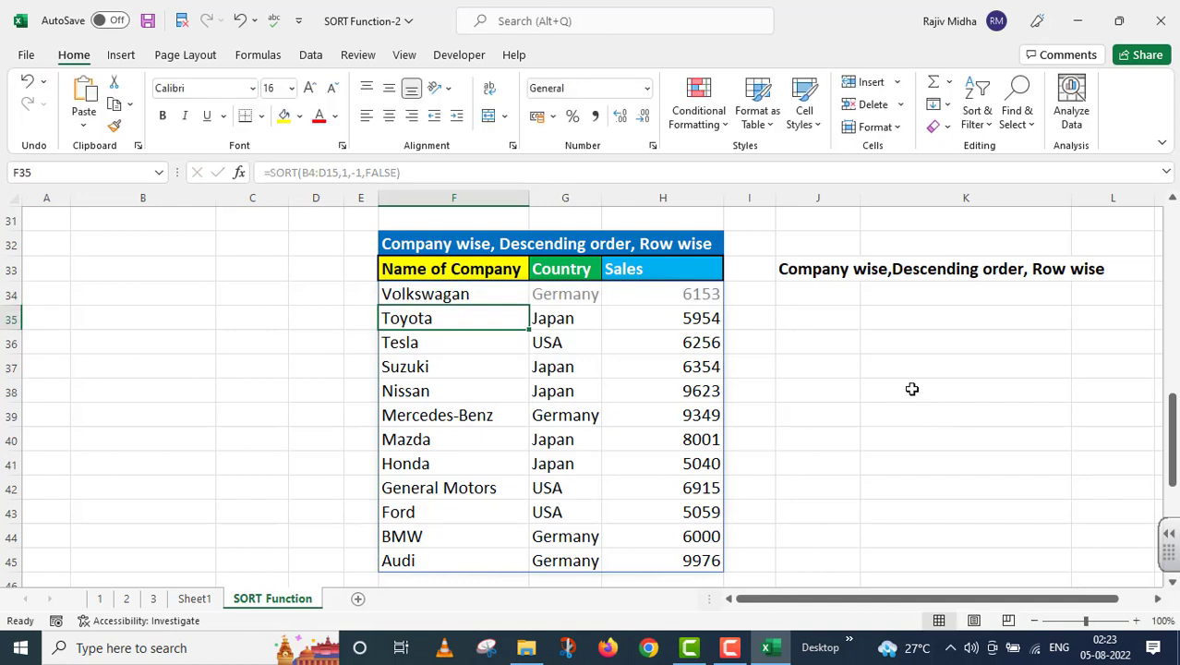
pyautogui.click(799, 292)
pyautogui.write("'")
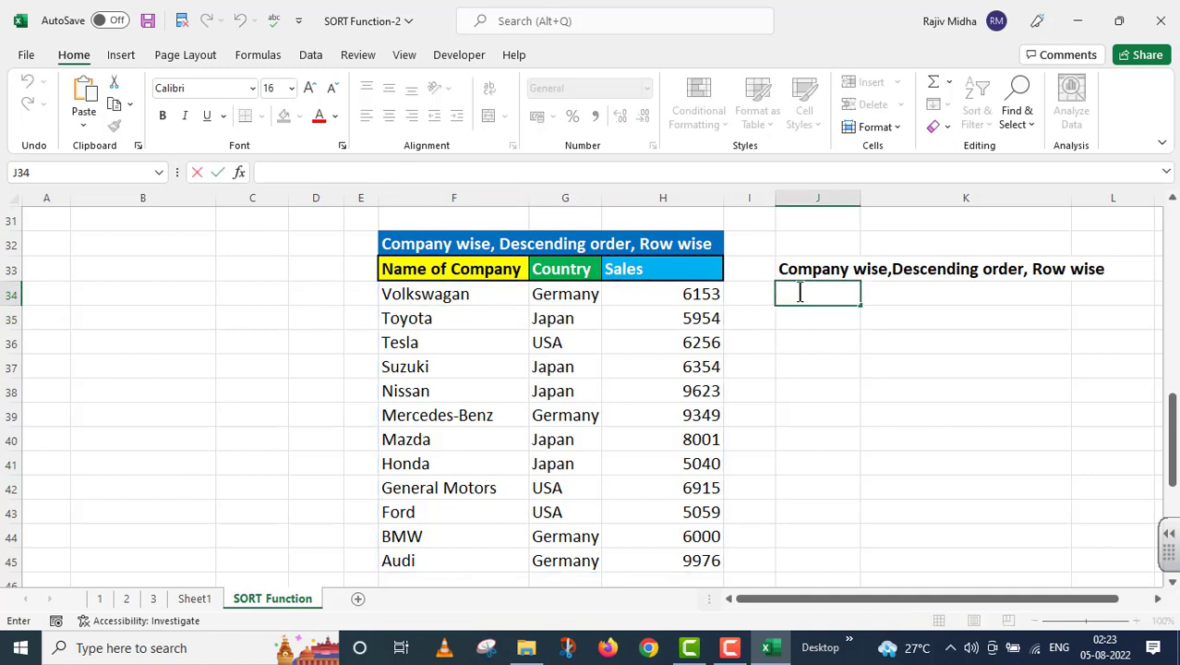
pyautogui.hotkey('ctrl', 'v')
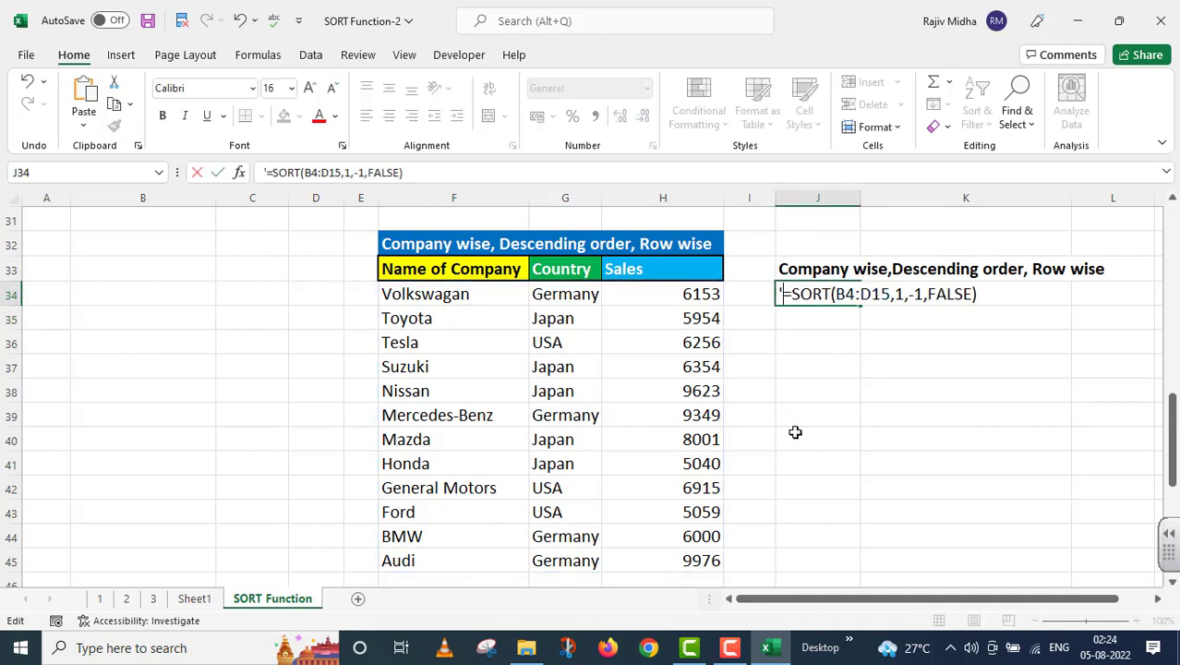
pyautogui.scroll(5, 795, 432)
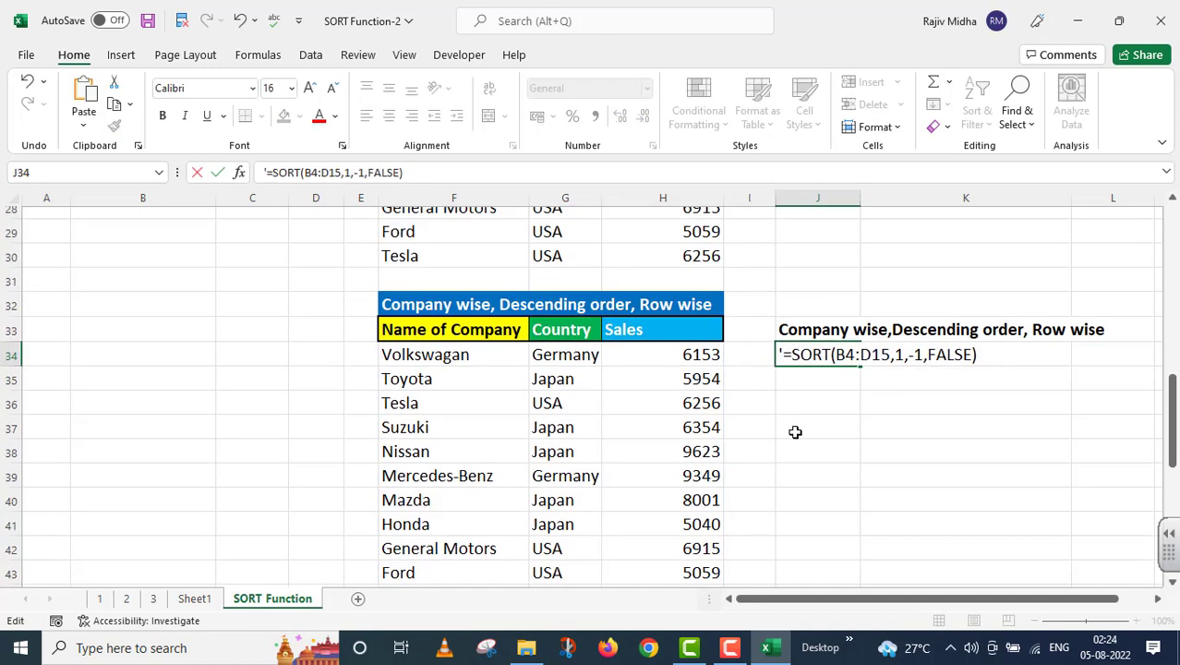
pyautogui.scroll(5, 795, 432)
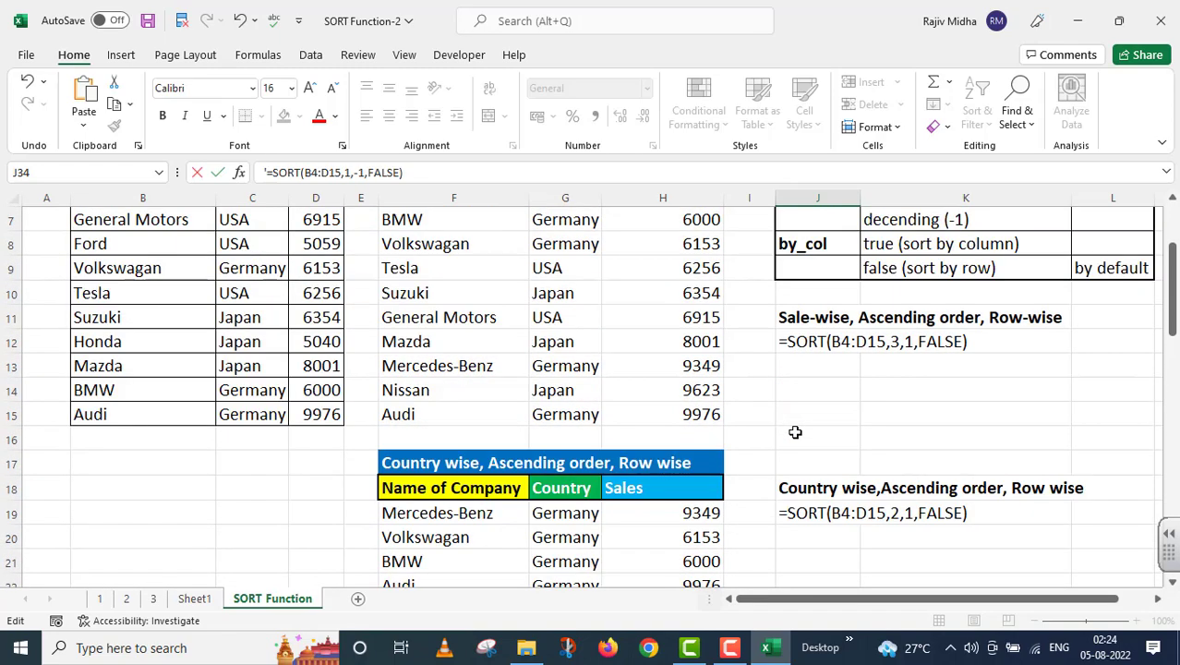